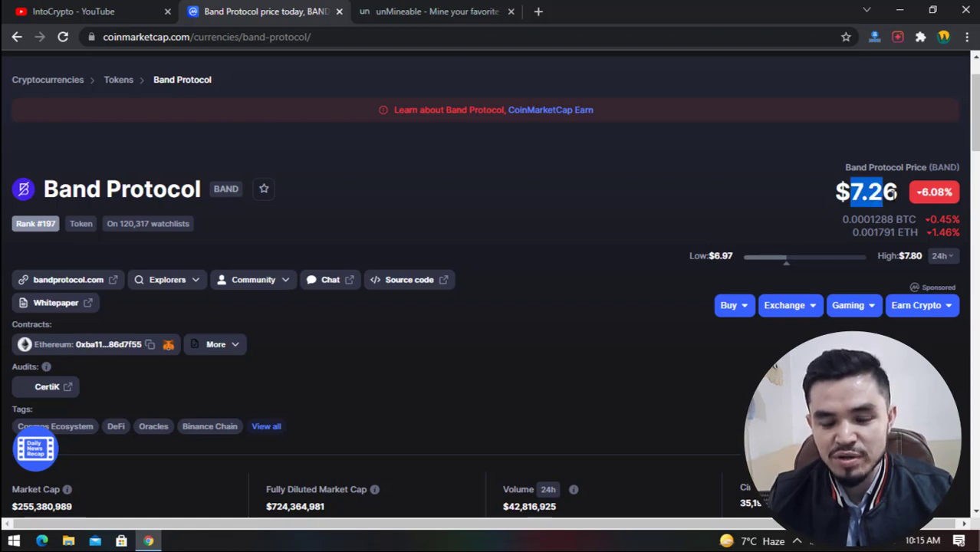
Step: Examine Band Protocol's all-time USD price chart on its CoinMarketCap page
scroll(632, 208, "down", 4)
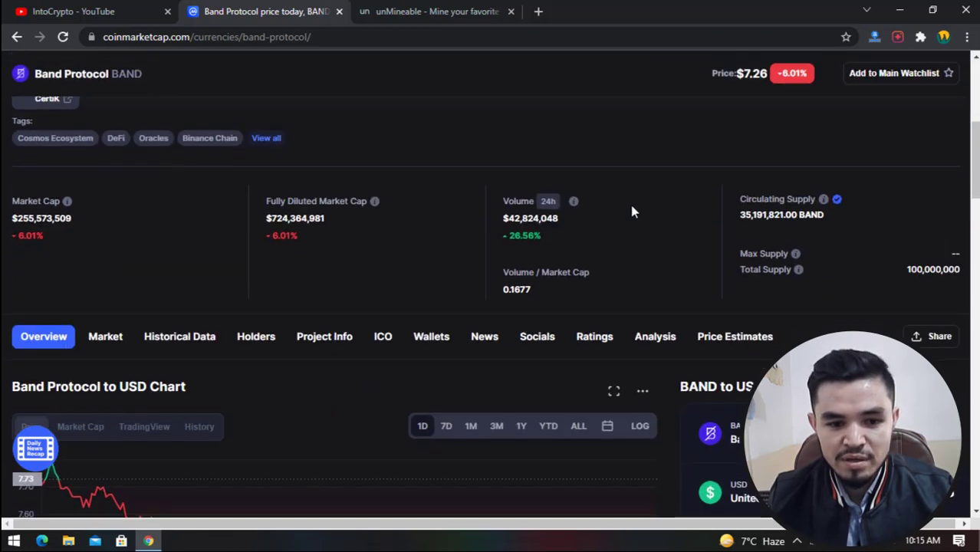
scroll(632, 208, "down", 4)
left_click(577, 139)
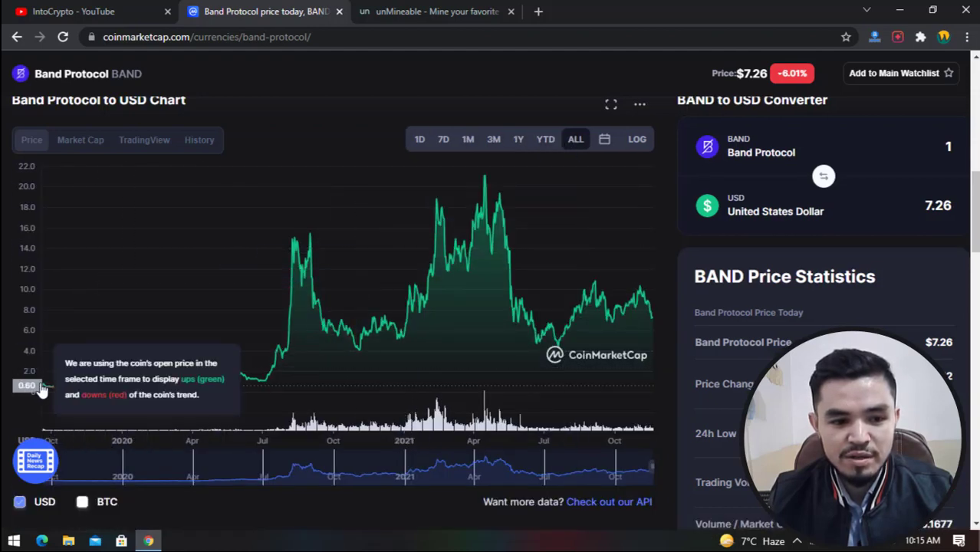
mouse_move(42, 382)
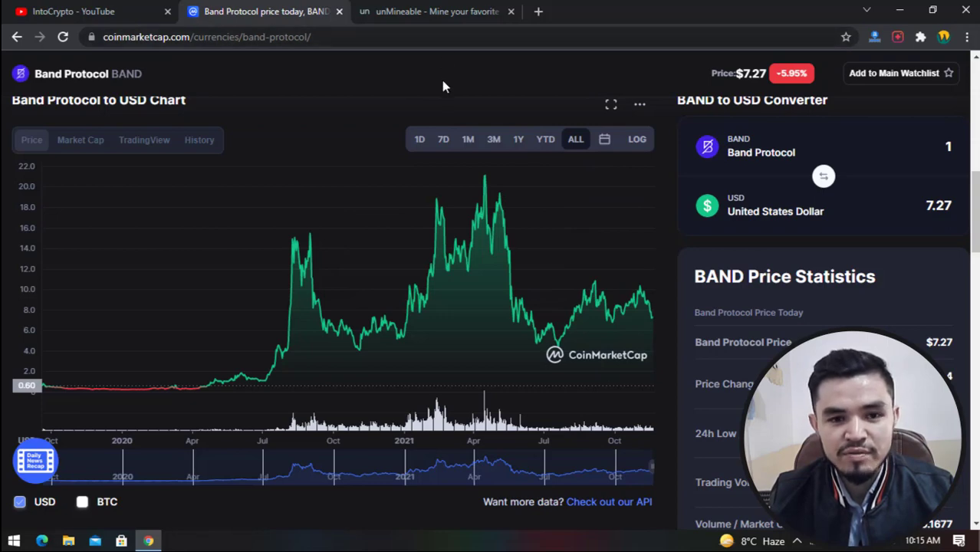
Step: Look through unMineable's list of supported coins for Band Protocol (BAND)
left_click(423, 13)
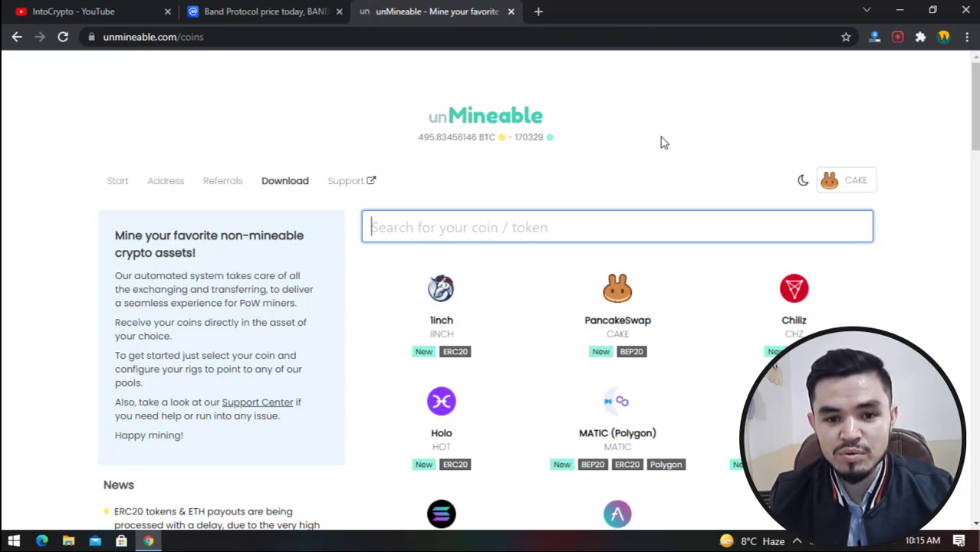
scroll(667, 142, "down", 4)
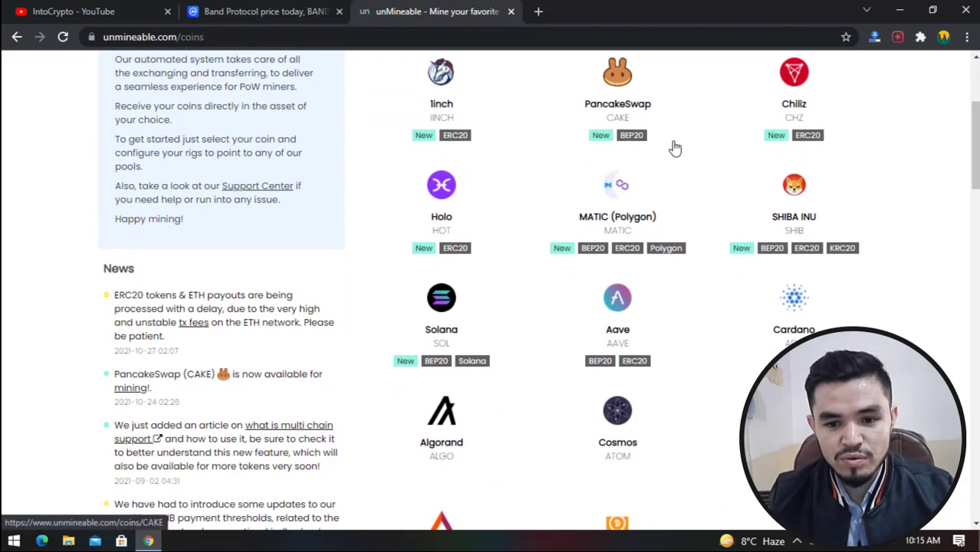
scroll(690, 149, "down", 4)
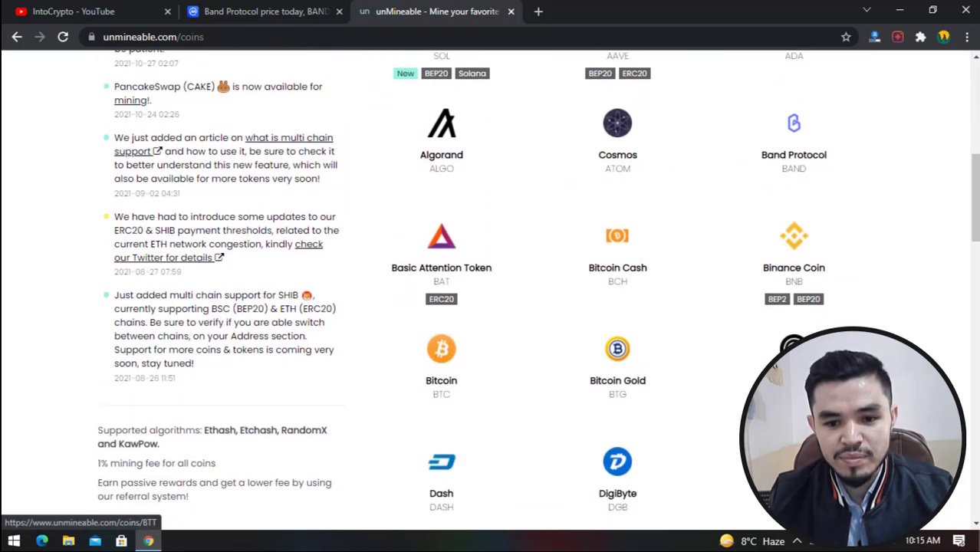
scroll(826, 319, "down", 2)
scroll(826, 320, "up", 4)
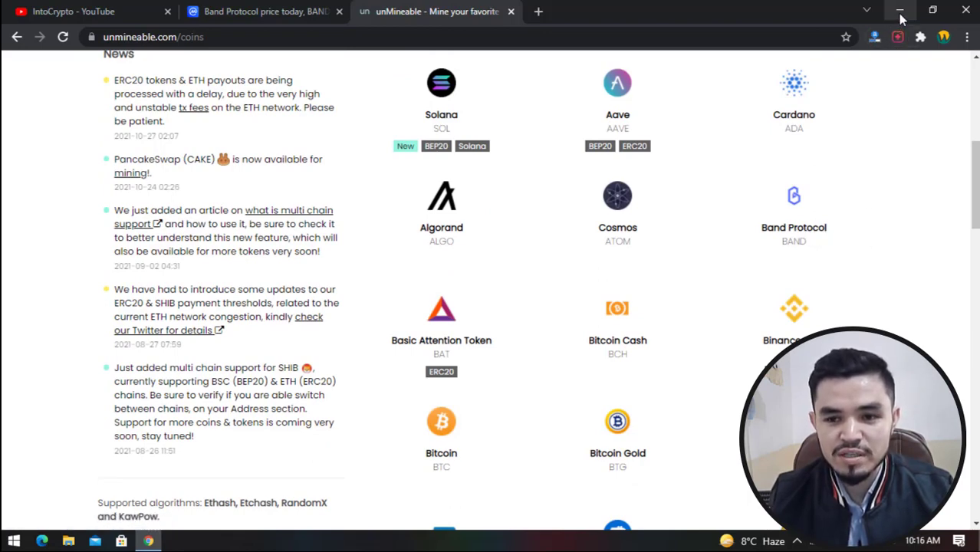
Step: Create a new folder named BAND on the desktop
left_click(901, 18)
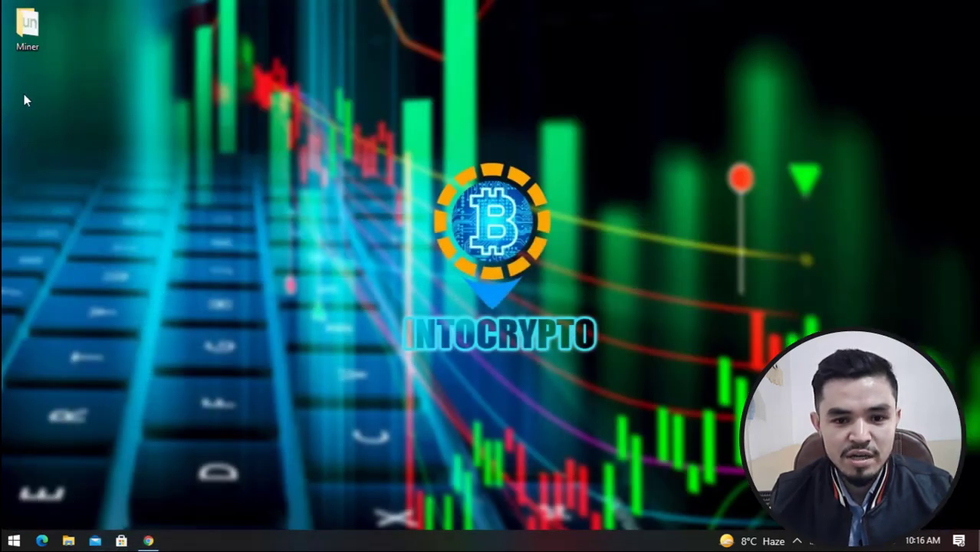
right_click(24, 100)
mouse_move(83, 215)
left_click(209, 217)
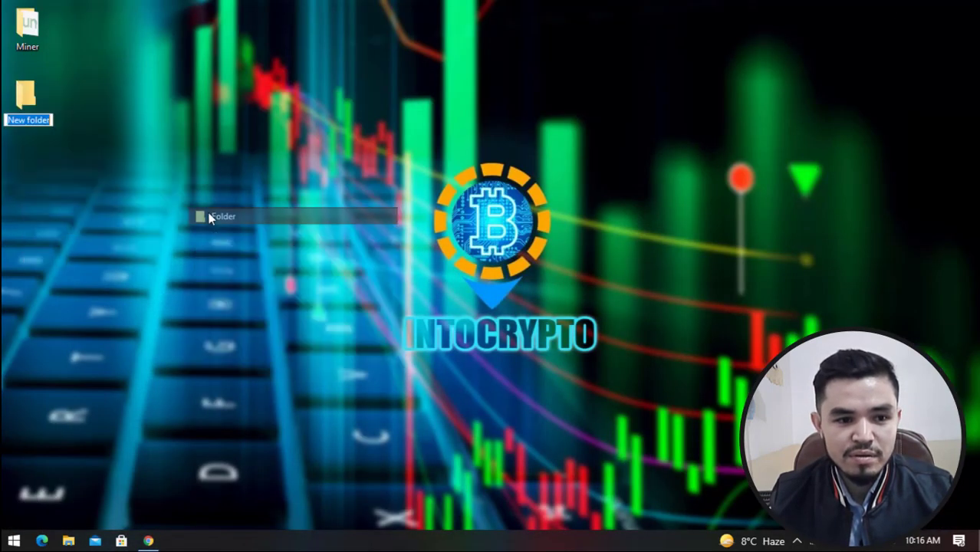
type("BAND")
key("Return")
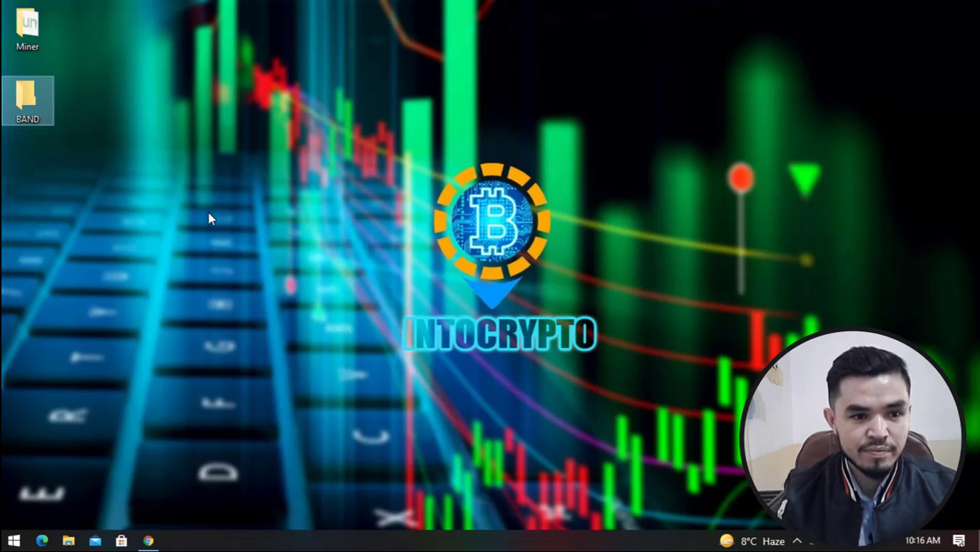
left_click(172, 200)
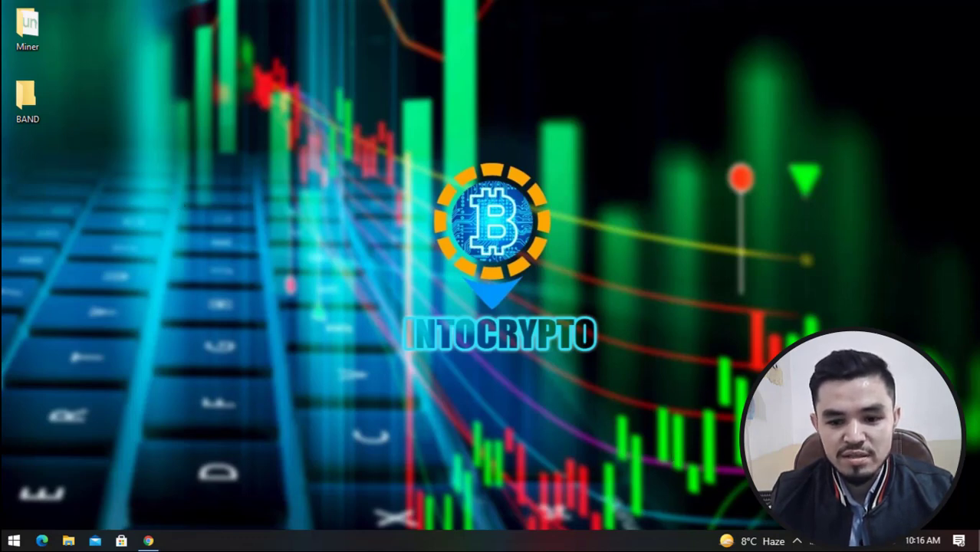
Step: Check the Microsoft Defender Antivirus exclusions in Windows Security for the desktop's BAND folder, and close the window
left_click(861, 542)
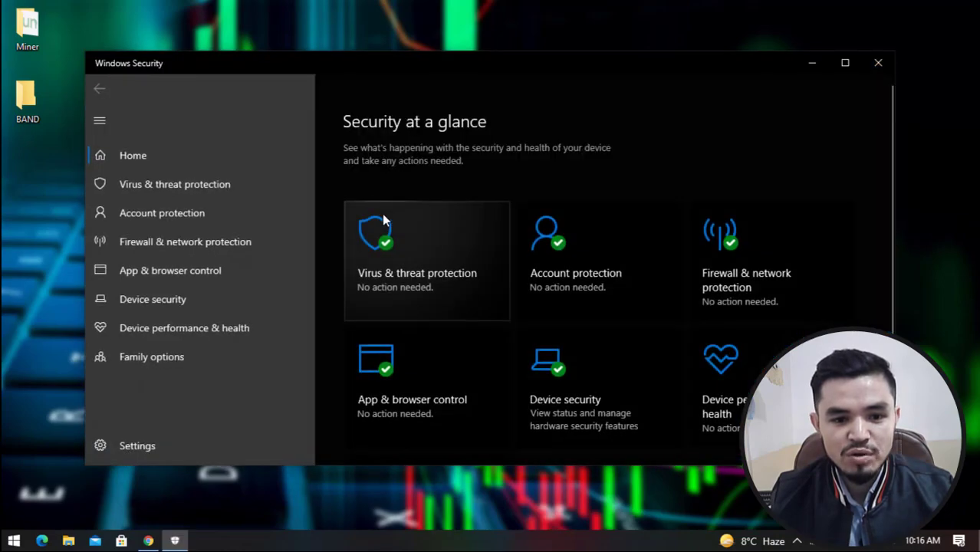
left_click(383, 220)
scroll(392, 231, "down", 5)
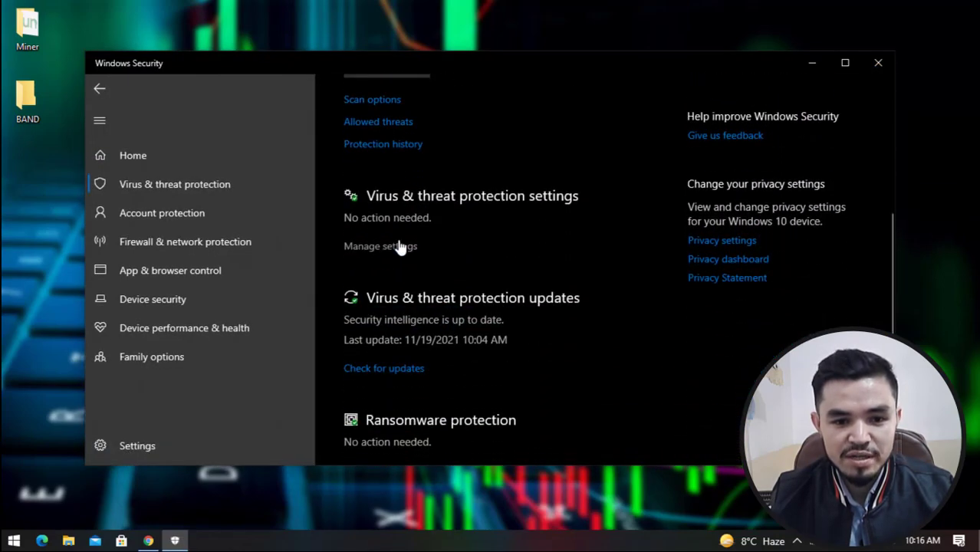
left_click(399, 248)
scroll(411, 270, "down", 6)
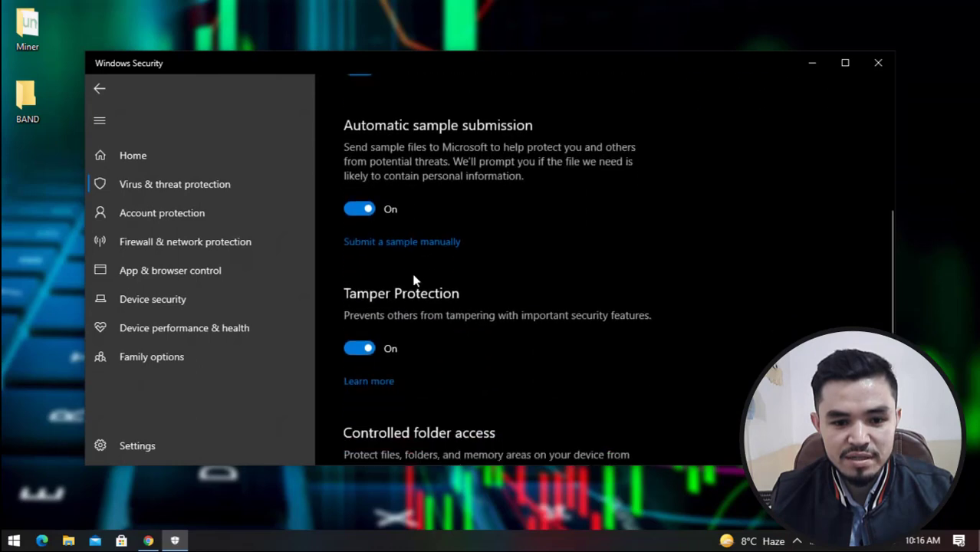
scroll(413, 281, "down", 3)
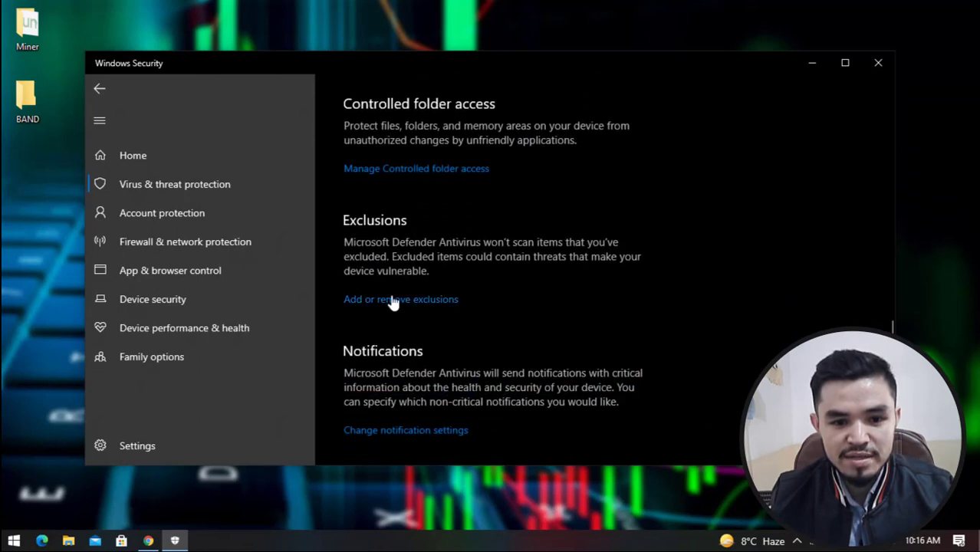
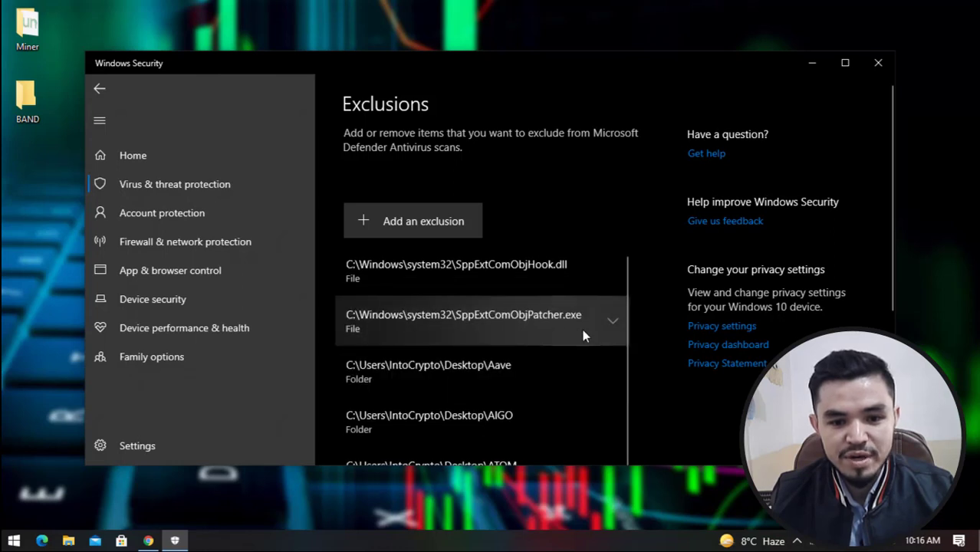
scroll(586, 335, "down", 3)
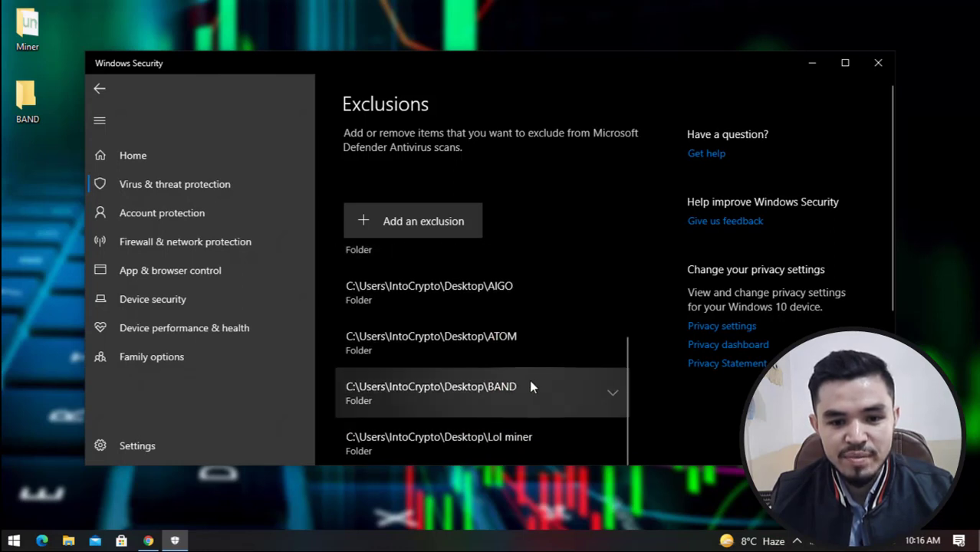
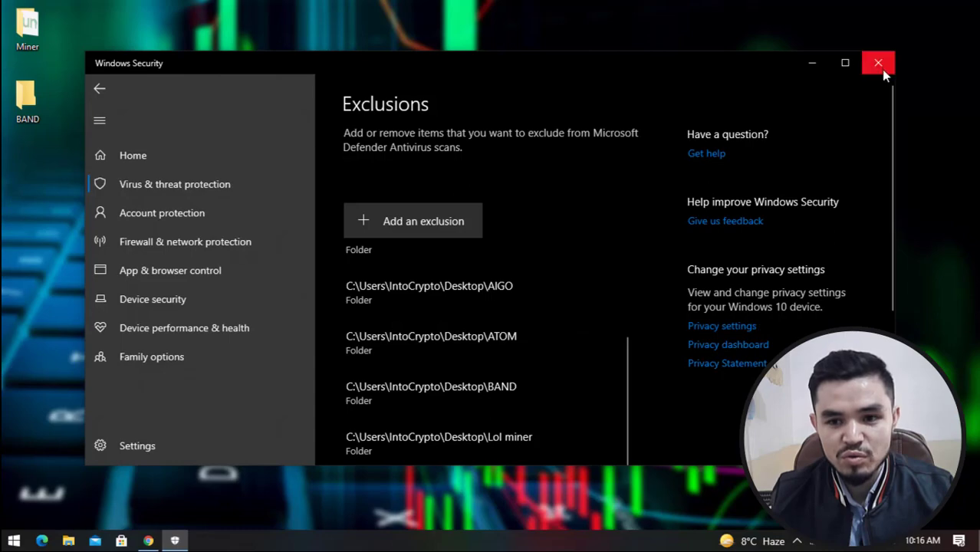
left_click(878, 63)
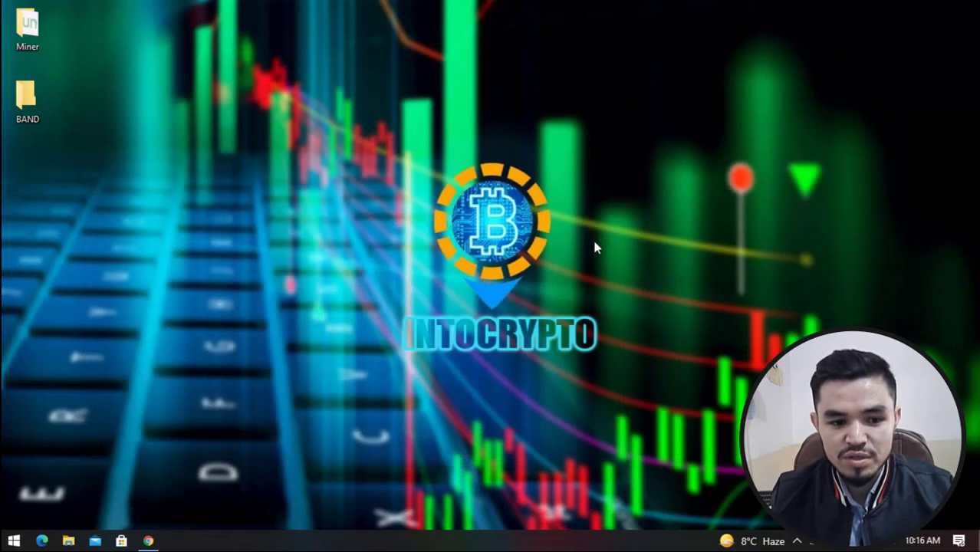
Step: Send the v1.1.0-beta-mfi Win 64bits miner package from unMineable's download page to IDM
left_click(153, 539)
scroll(391, 274, "up", 5)
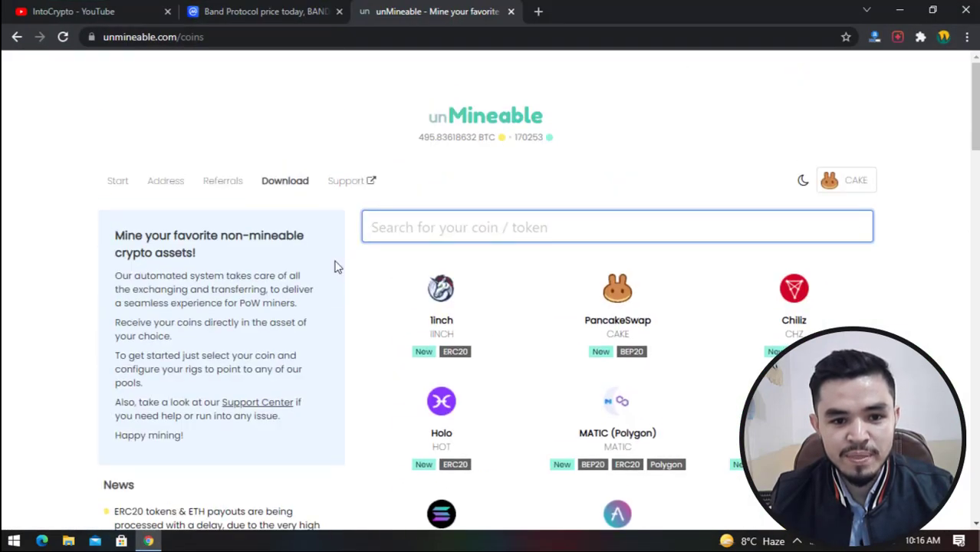
left_click(294, 184)
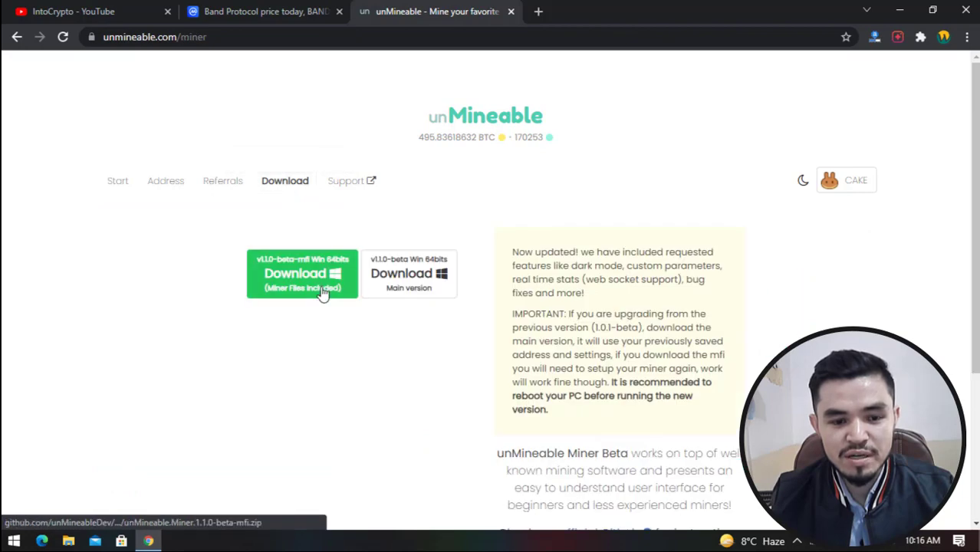
scroll(322, 292, "down", 3)
right_click(300, 309)
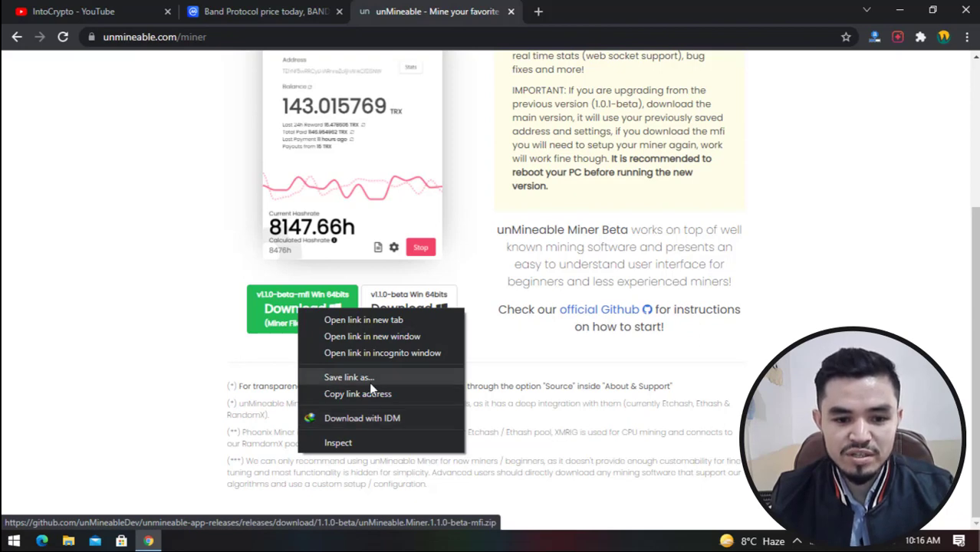
left_click(372, 418)
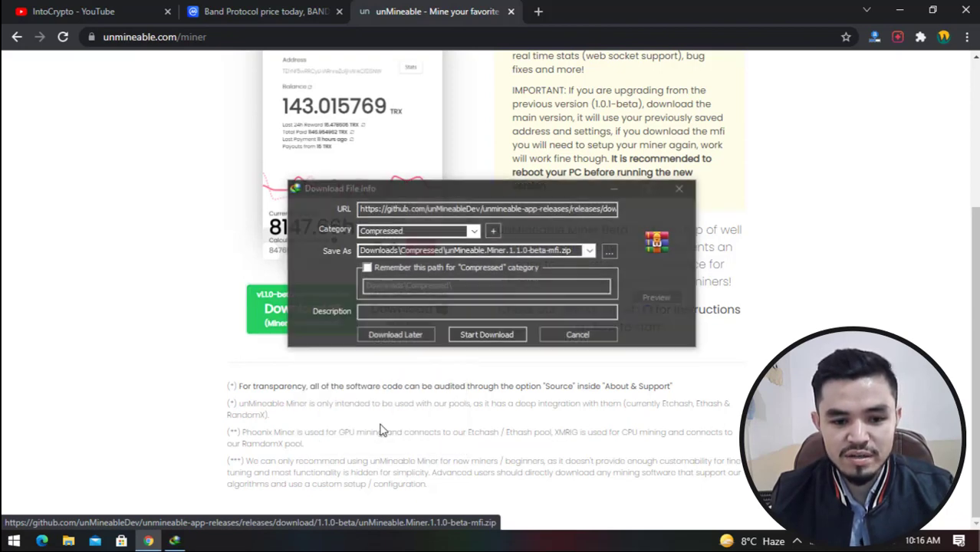
Step: Start downloading the miner archive into the desktop's BAND folder and cancel the transfer
left_click(609, 250)
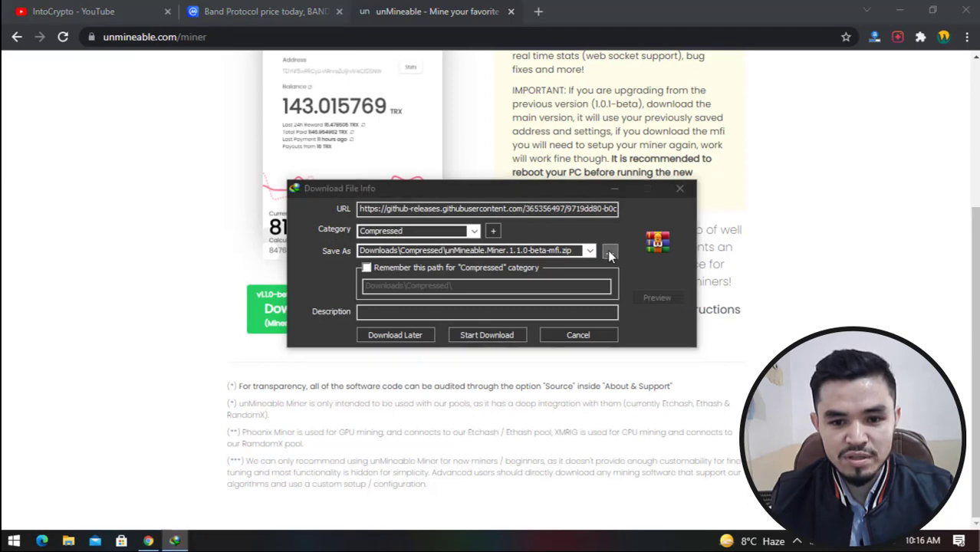
left_click(358, 284)
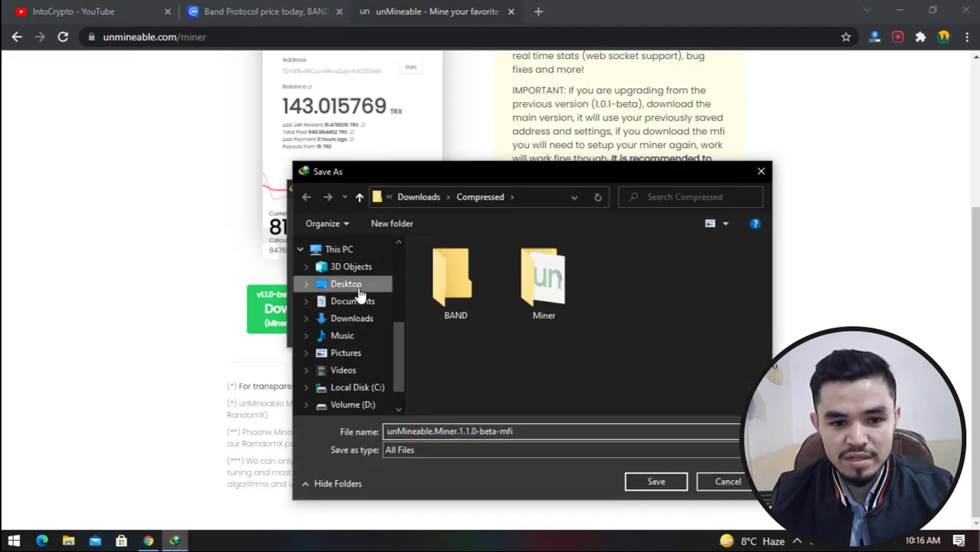
double_click(480, 295)
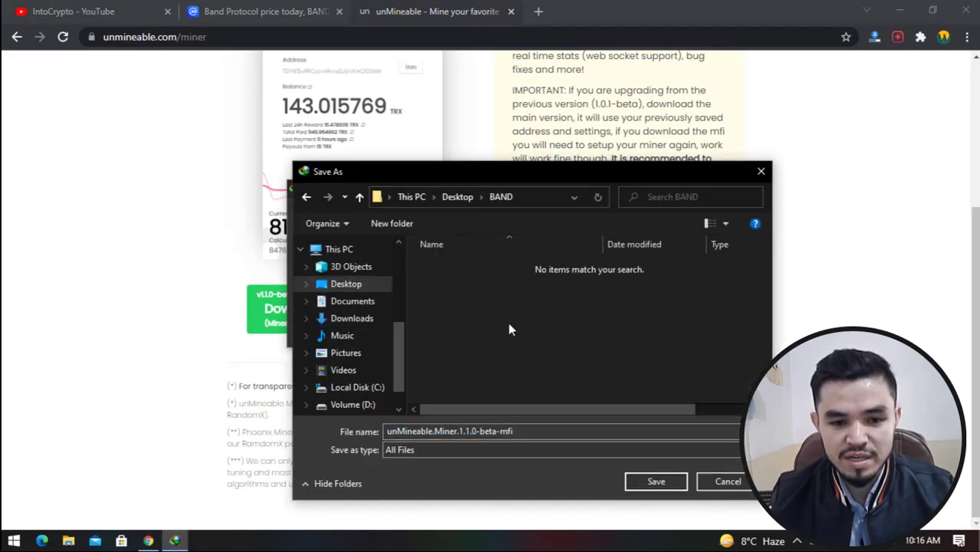
left_click(640, 485)
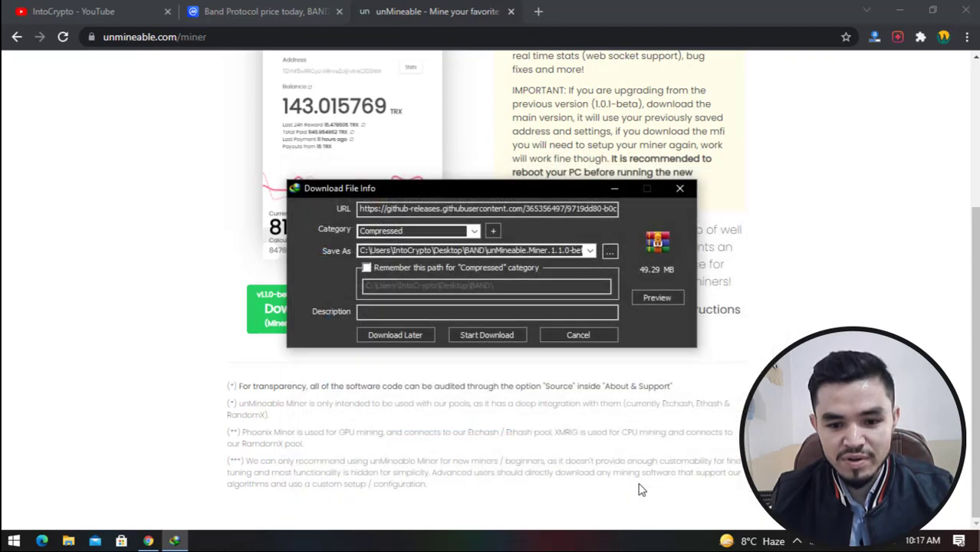
left_click(500, 334)
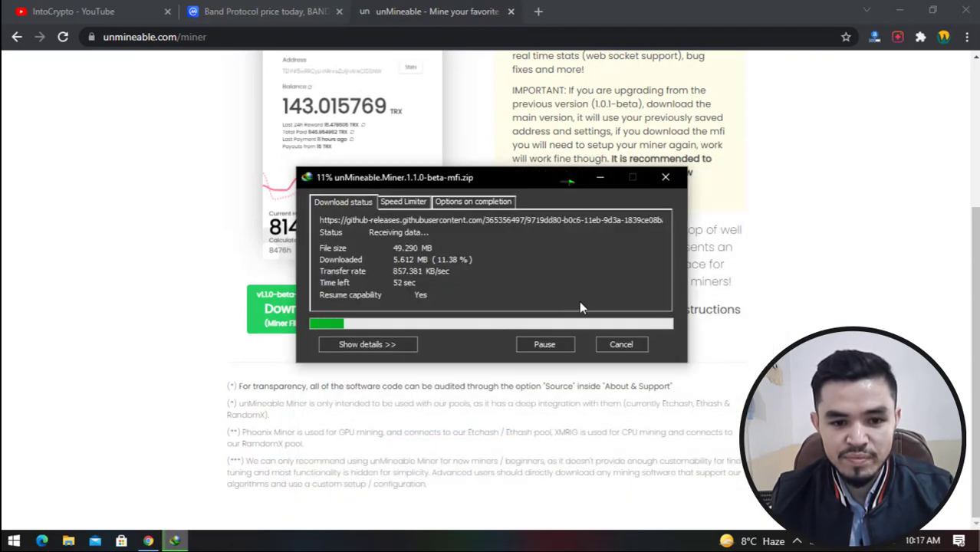
left_click(621, 345)
Step: Copy the unMineable.Miner.1.1.0-beta-mfi ZIP archive from the desktop's Miner folder into the BAND folder
left_click(905, 8)
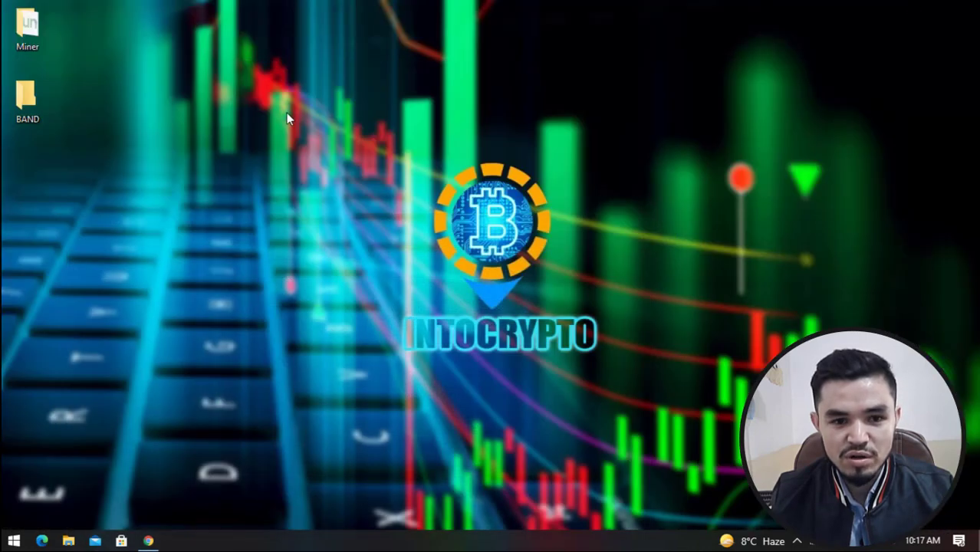
double_click(39, 42)
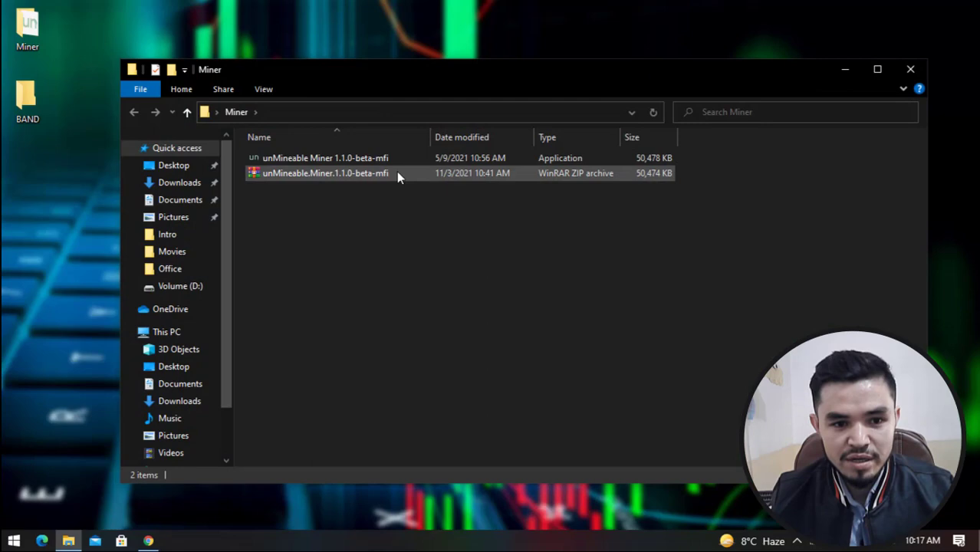
left_click(397, 172)
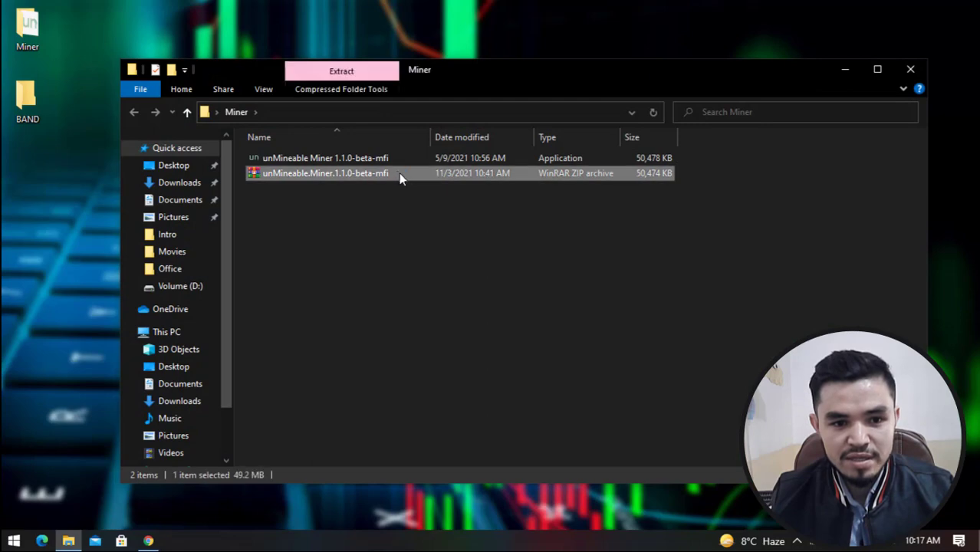
right_click(399, 172)
left_click(450, 403)
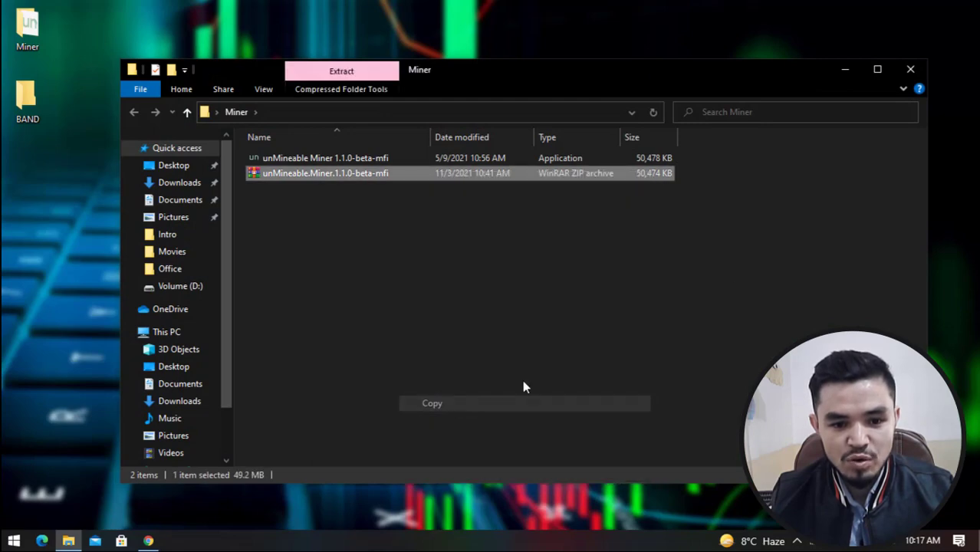
left_click(923, 67)
double_click(37, 95)
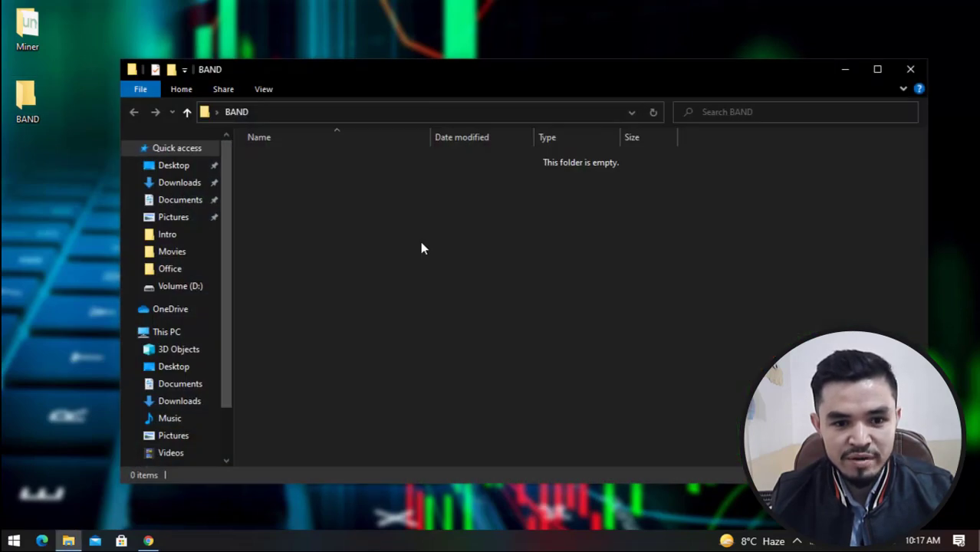
right_click(420, 245)
left_click(471, 359)
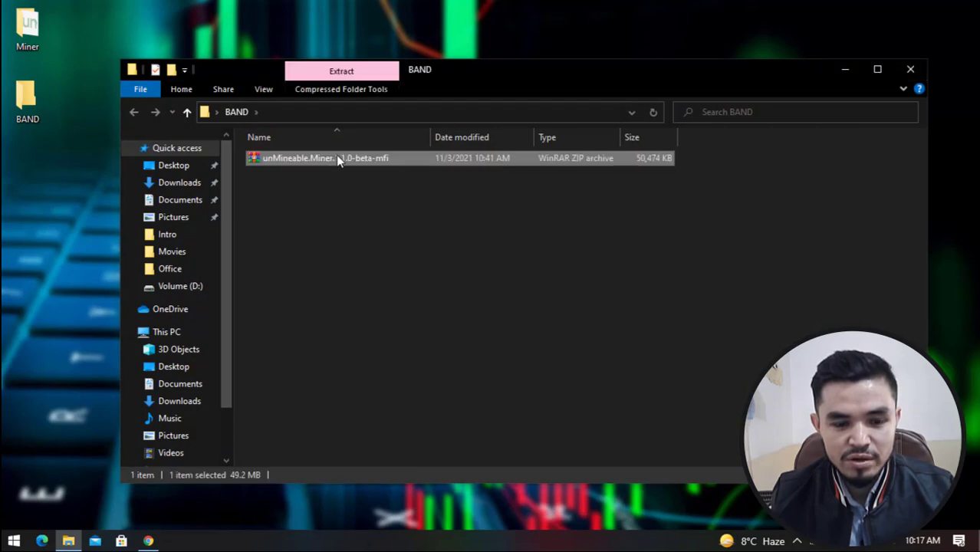
Step: Extract the unMineable.Miner.1.1.0-beta-mfi archive directly into the BAND folder
right_click(336, 158)
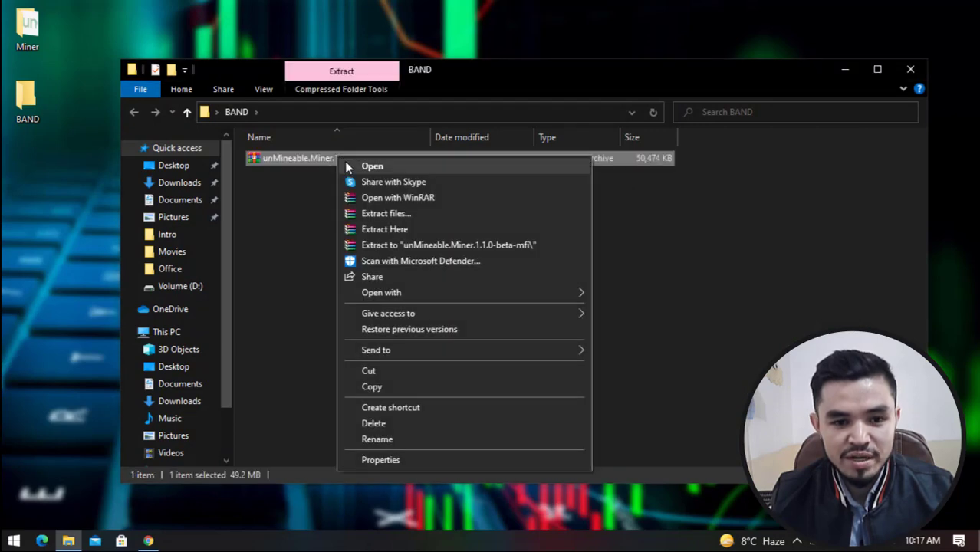
left_click(392, 231)
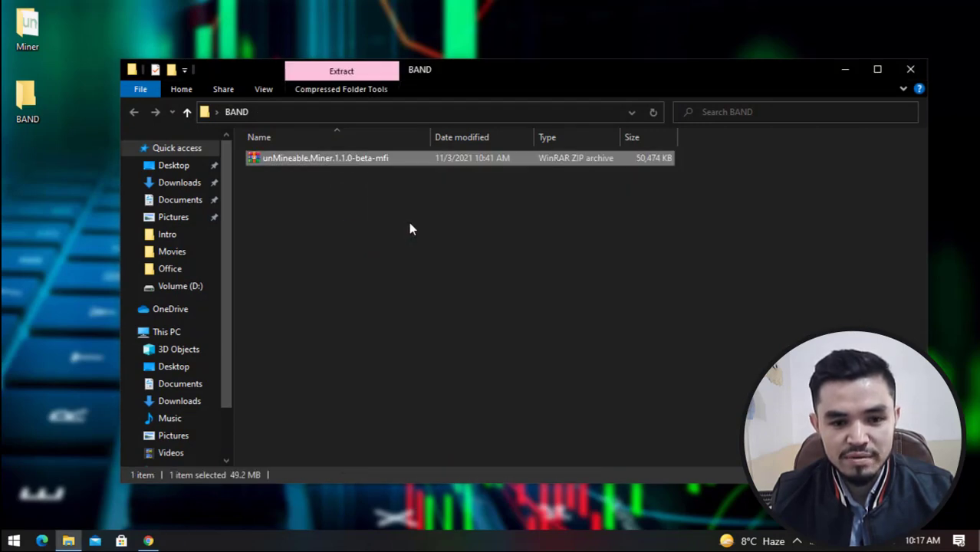
left_click_drag(784, 74, 774, 68)
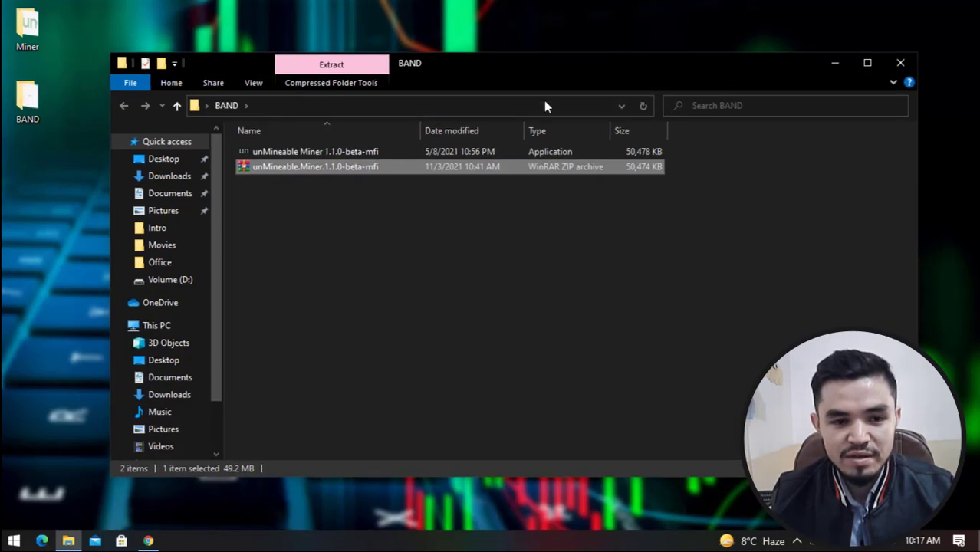
Step: Launch the extracted unMineable Miner 1.1.0-beta-mfi application, minimize the folder window and continue setup with CPU as the mining hardware
left_click(365, 151)
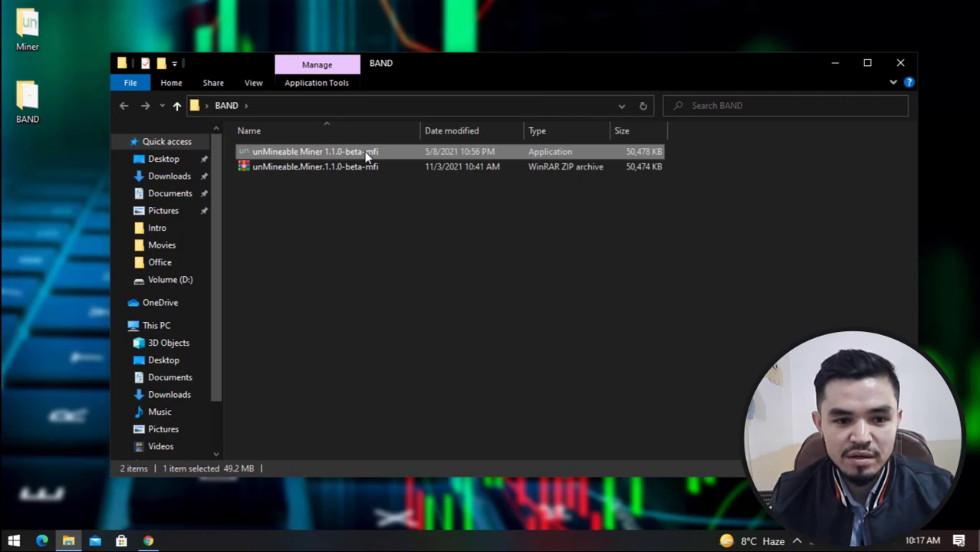
right_click(364, 152)
left_click(403, 98)
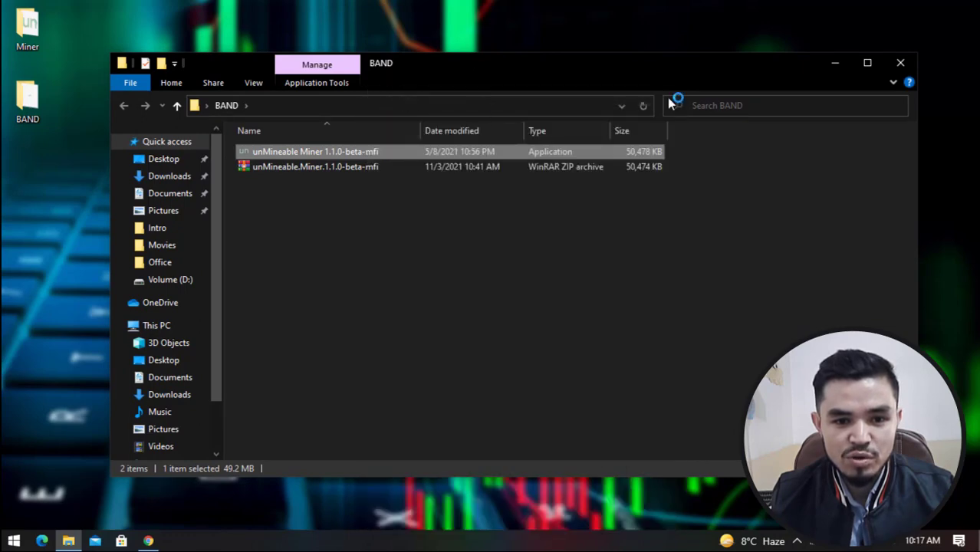
left_click(834, 63)
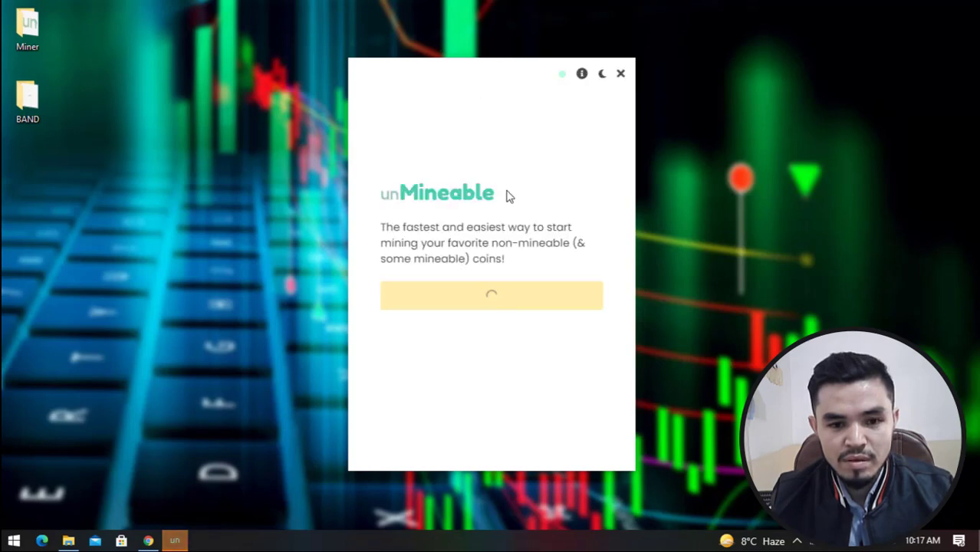
left_click(502, 303)
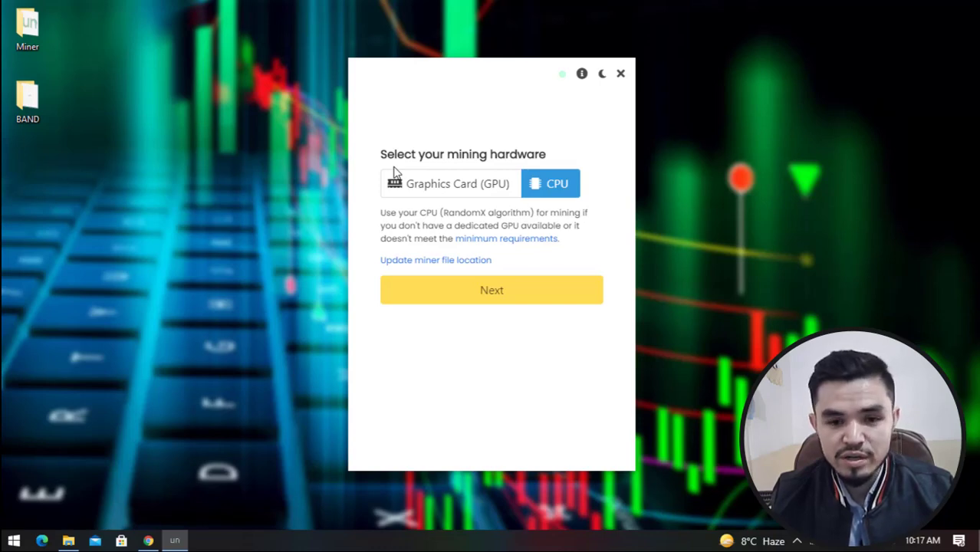
left_click(480, 296)
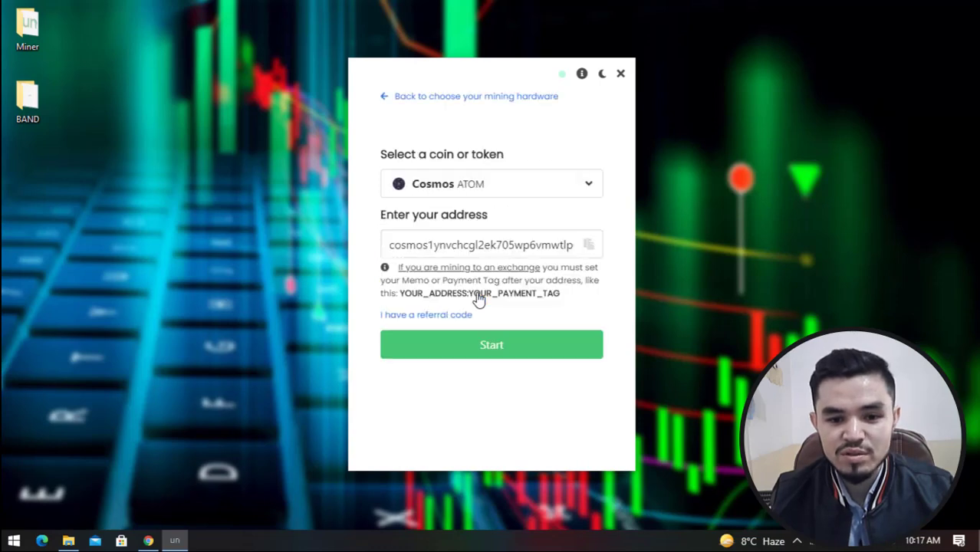
Step: Choose Band Protocol (BAND) as the coin to mine and clear the old Cosmos wallet address
left_click(463, 195)
scroll(468, 222, "down", 5)
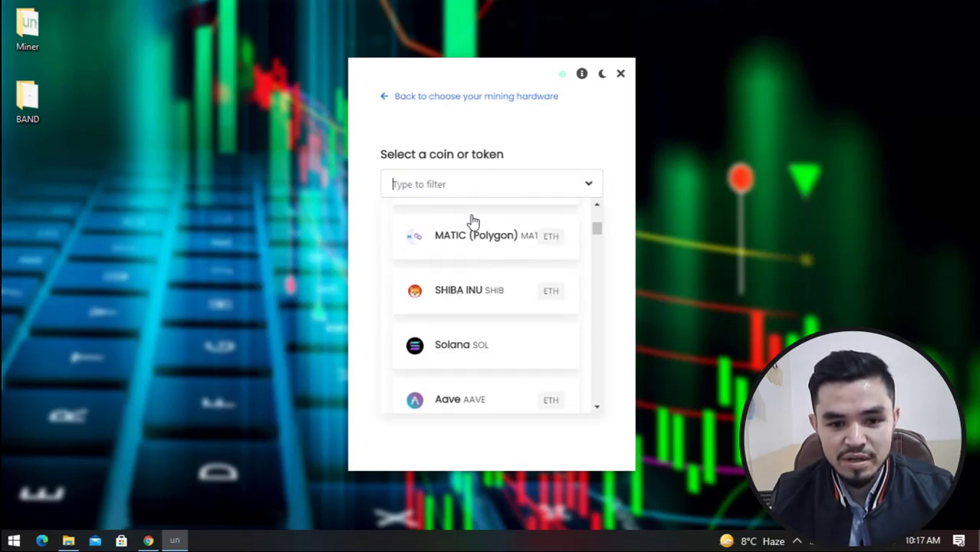
scroll(473, 326, "down", 4)
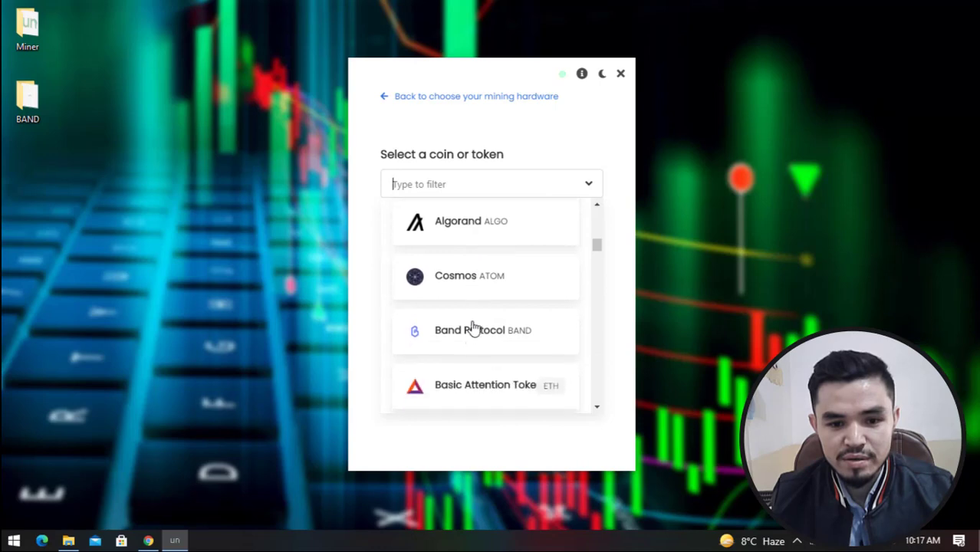
left_click(471, 337)
double_click(471, 244)
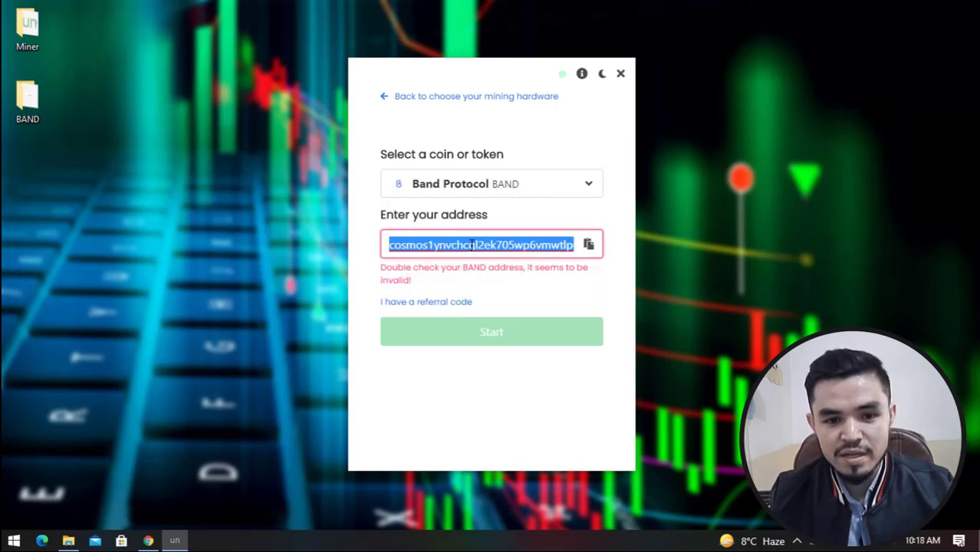
key("BackSpace")
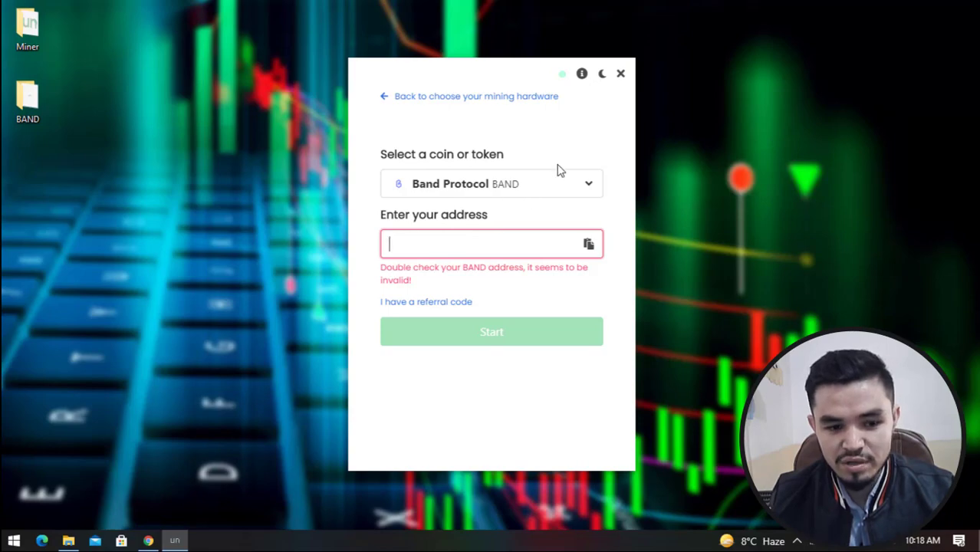
Step: Switch to Chrome, look through the popular uploads on the IntoCrypto YouTube channel, and return to the miner
left_click(151, 539)
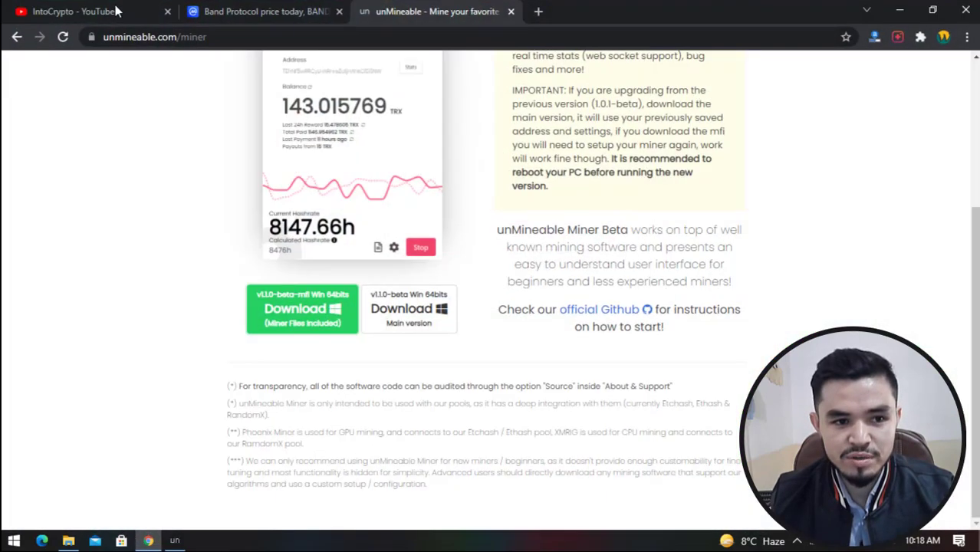
left_click(116, 10)
scroll(264, 176, "down", 5)
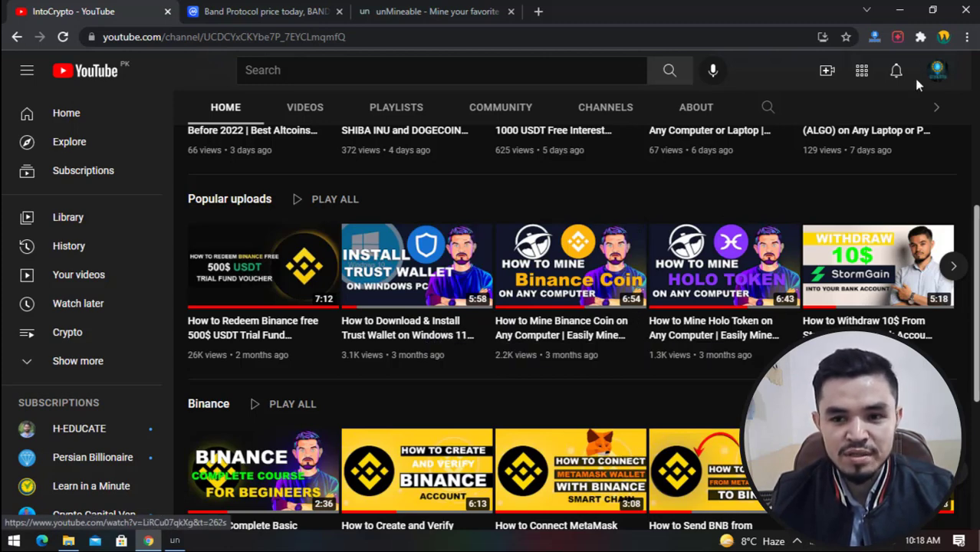
left_click(902, 12)
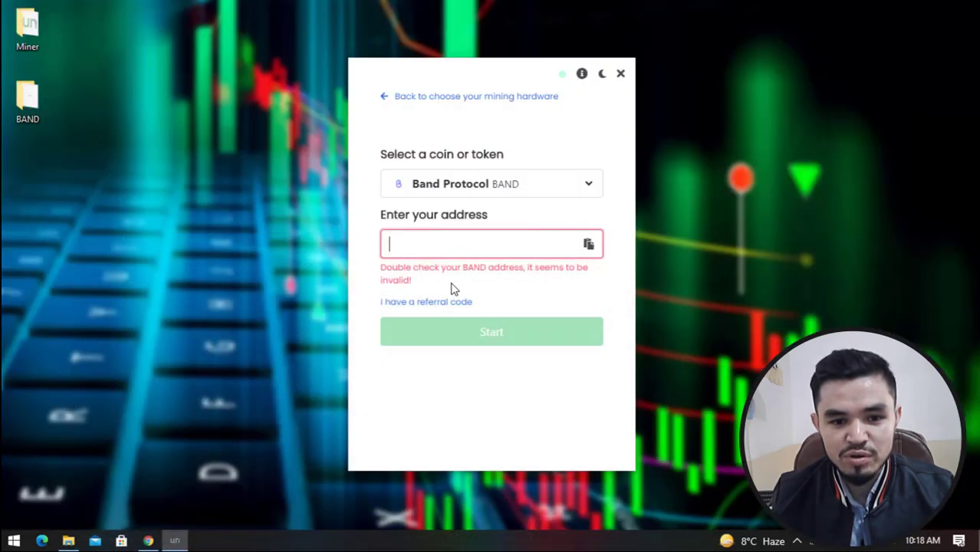
Step: Launch NoxPlayer and look through the token list in the Trust Wallet multi-coin wallet
left_click(14, 541)
type("nox")
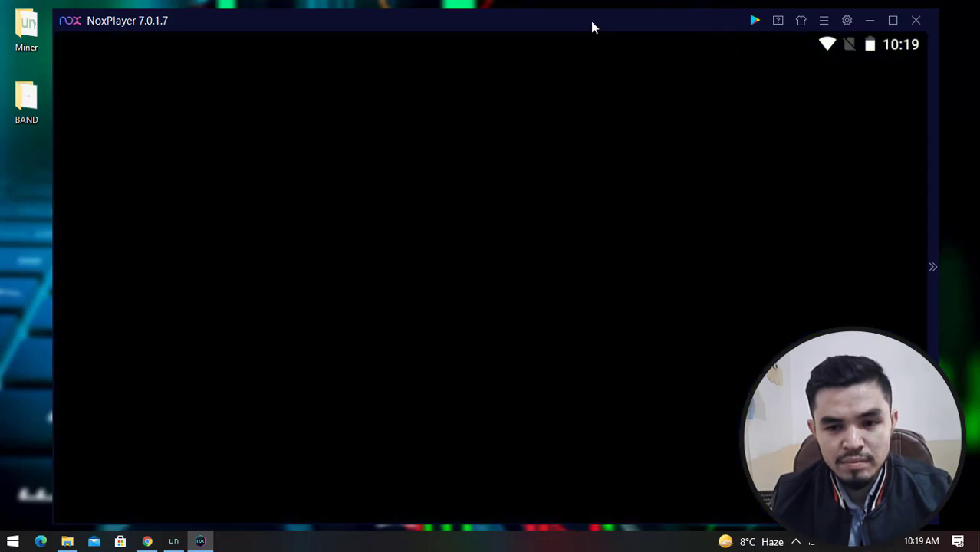
scroll(716, 217, "down", 8)
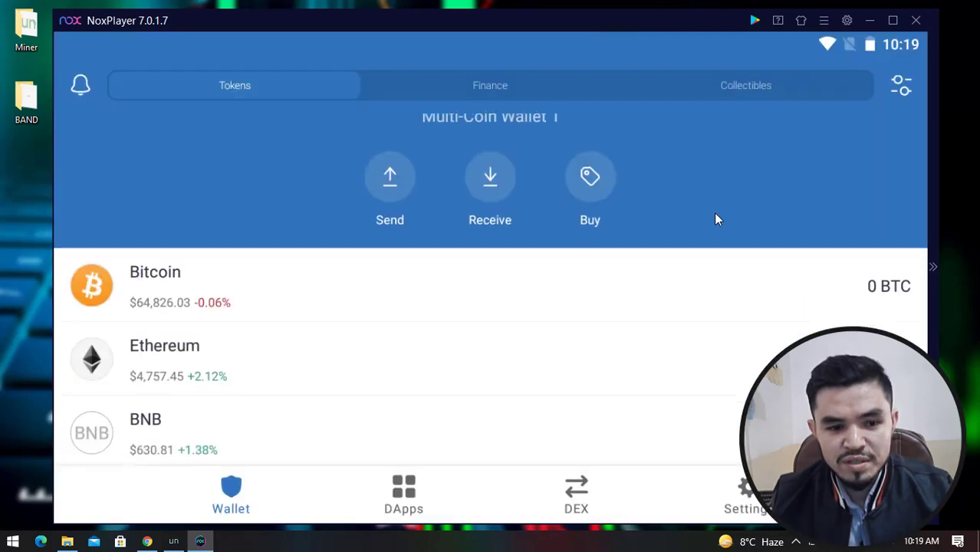
scroll(721, 227, "down", 2)
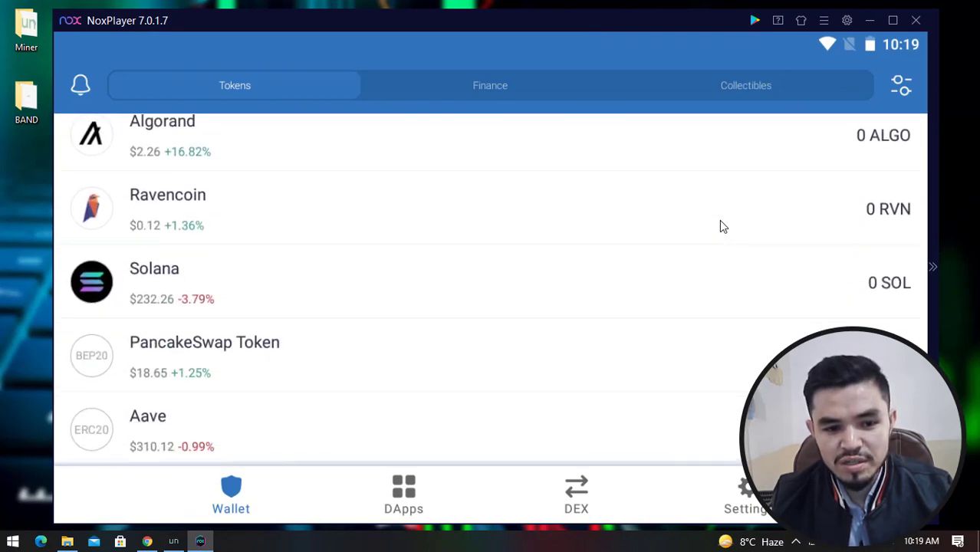
scroll(721, 227, "up", 10)
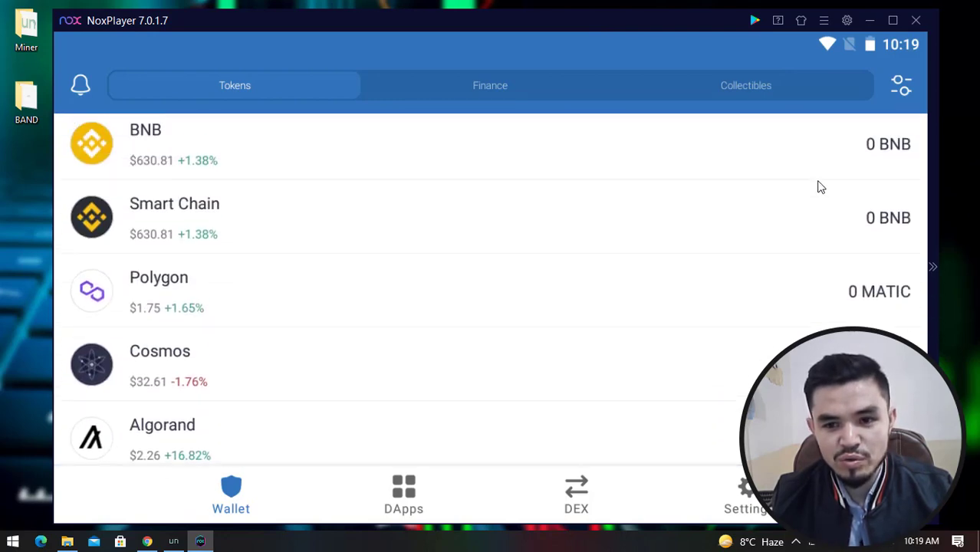
Step: Search the wallet's tokens for band, enable BandProtocolBEP2 (BEP2), and return to the wallet's token list
left_click(899, 95)
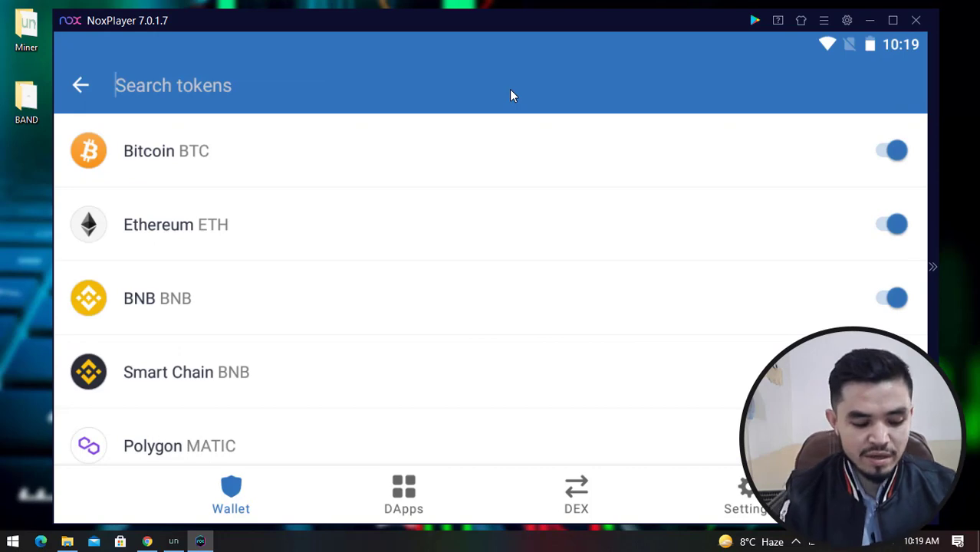
type("band")
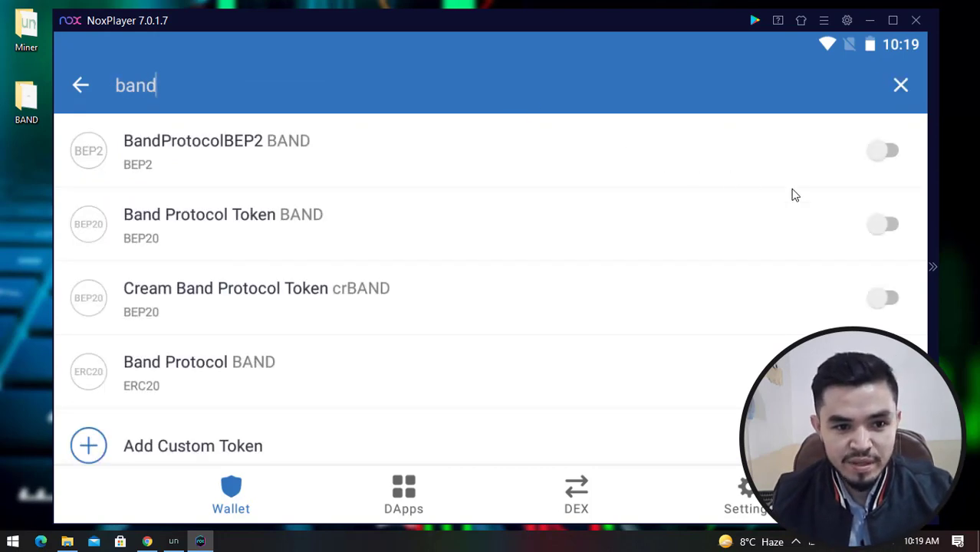
left_click(890, 152)
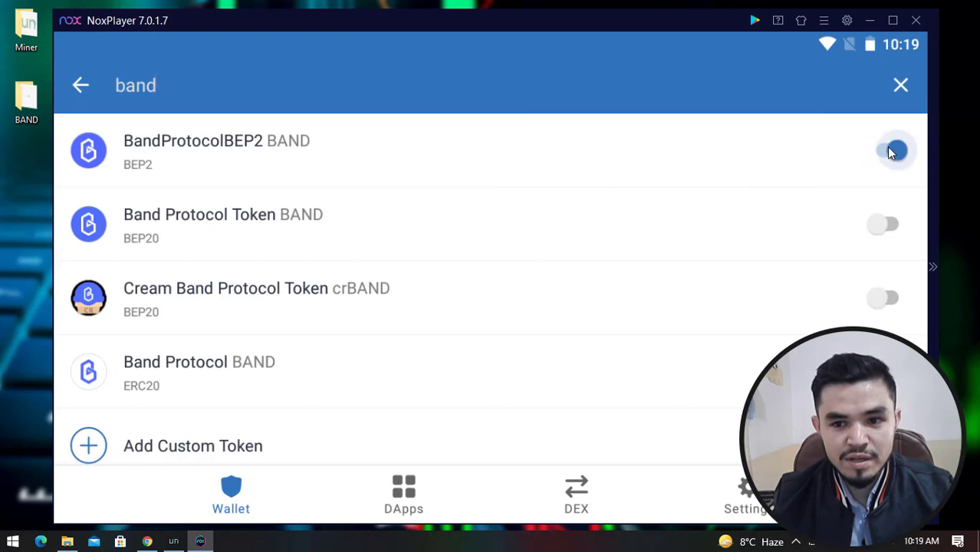
left_click(902, 86)
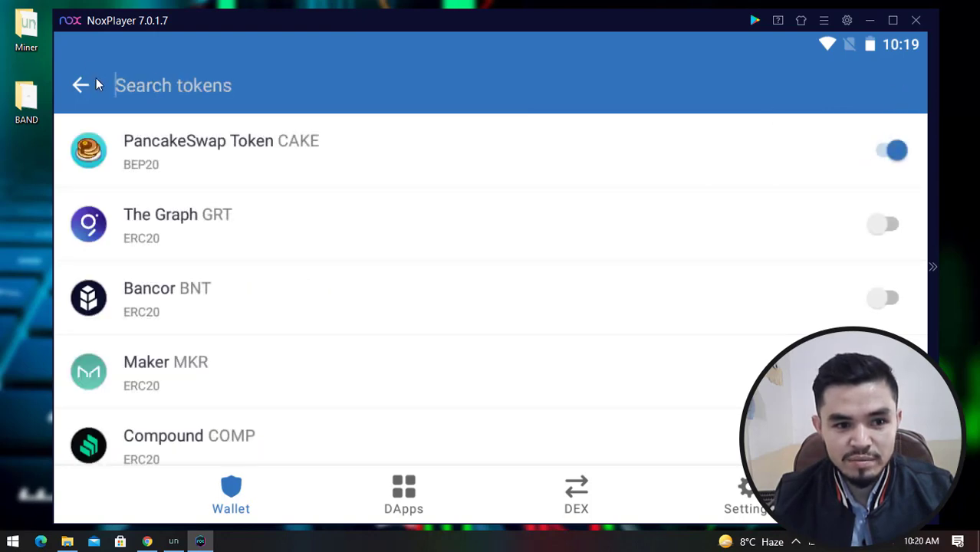
left_click(82, 84)
Step: Copy the receive address of the BandProtocolBEP2 token and minimize NoxPlayer
scroll(258, 264, "down", 6)
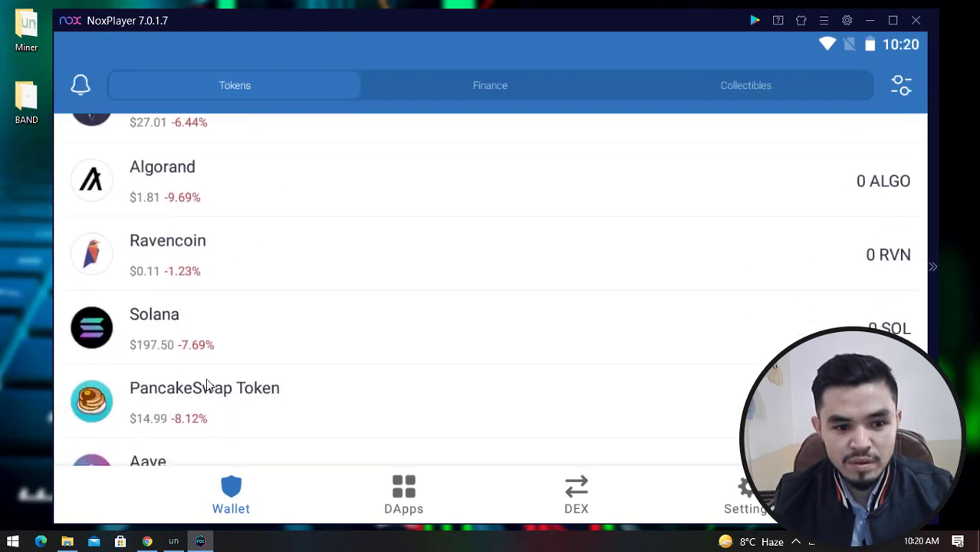
left_click(211, 414)
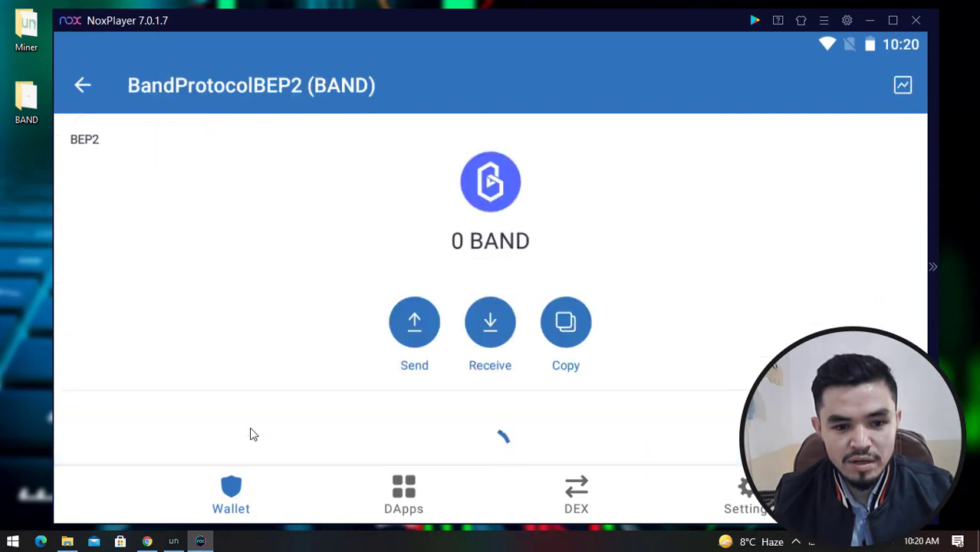
left_click(470, 329)
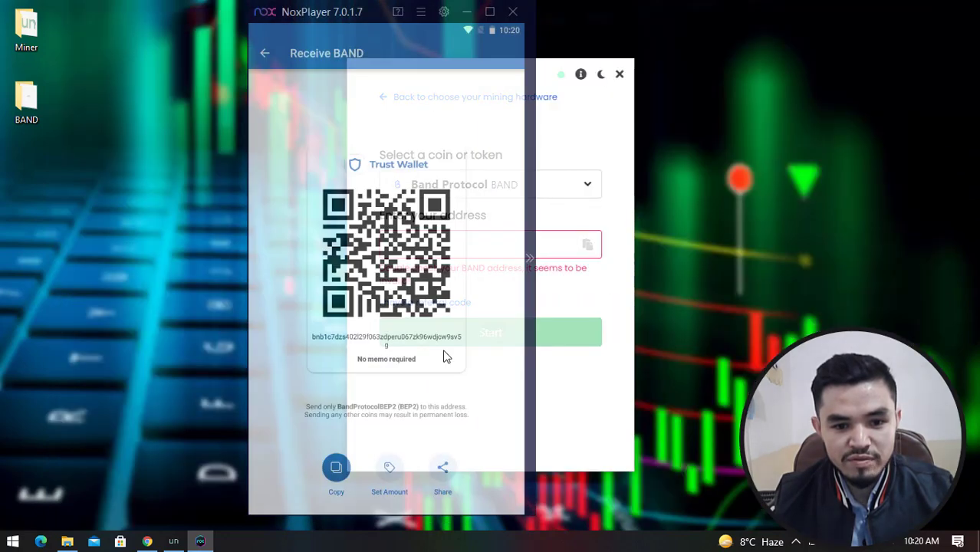
left_click(333, 477)
left_click(466, 12)
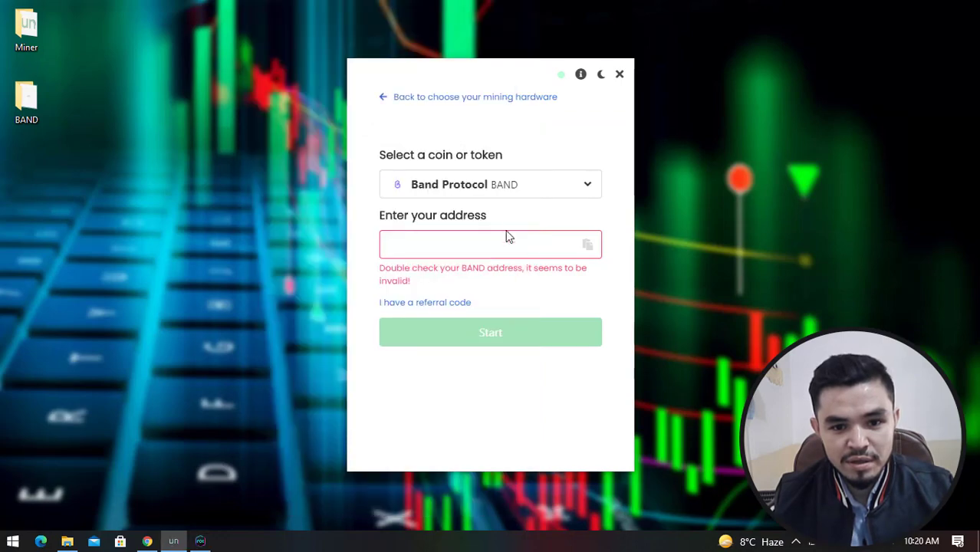
Step: Paste the copied BEP2 wallet address as the miner's BAND payout address and open the referral code entry
left_click(512, 244)
key("ctrl+v")
left_click(512, 307)
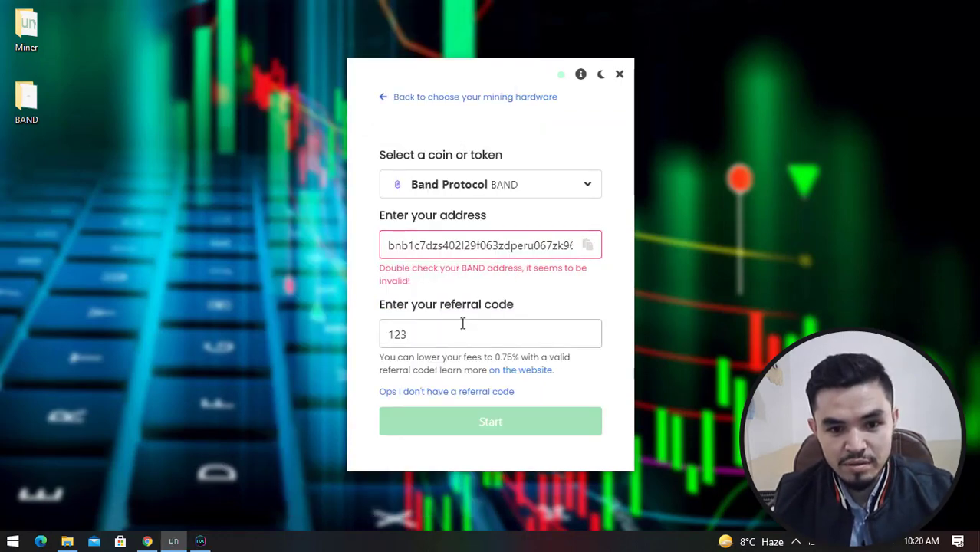
left_click(147, 541)
left_click(157, 542)
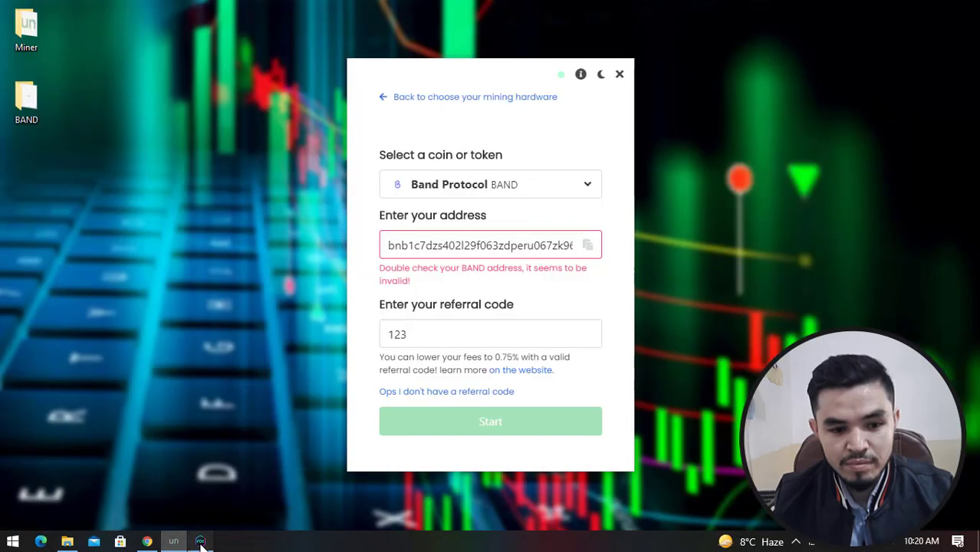
Step: Return to Trust Wallet in NoxPlayer, search the tokens for band, enable Band Protocol Token (BEP20), and clear the search
left_click(201, 542)
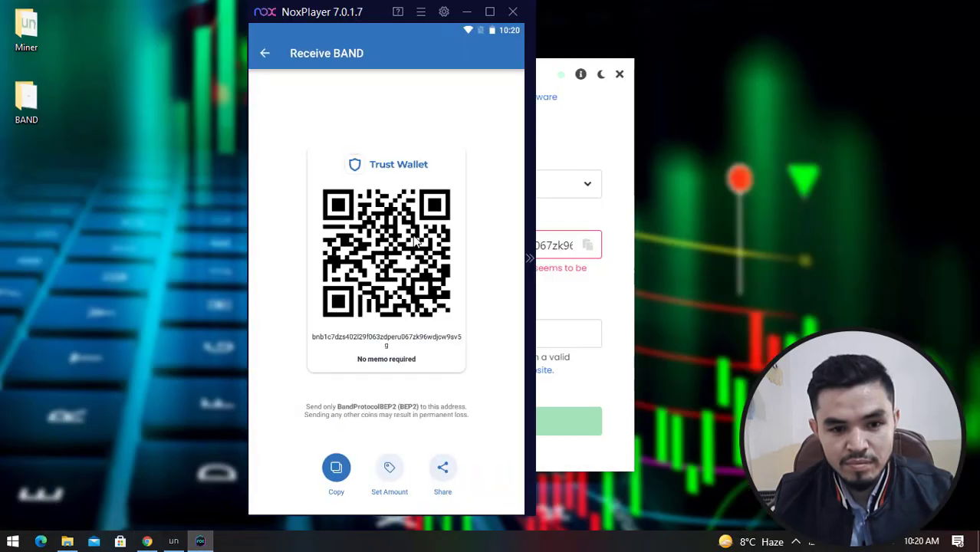
left_click(266, 52)
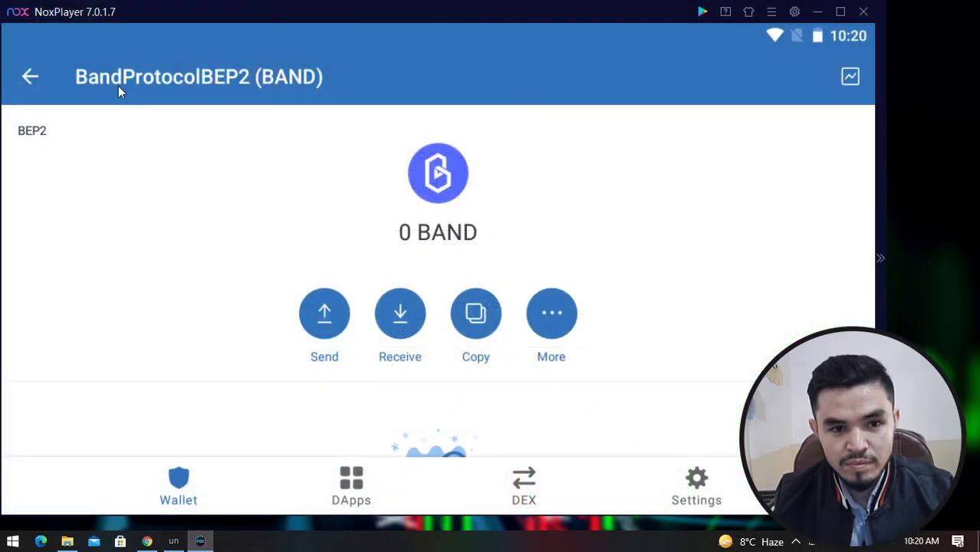
left_click(31, 77)
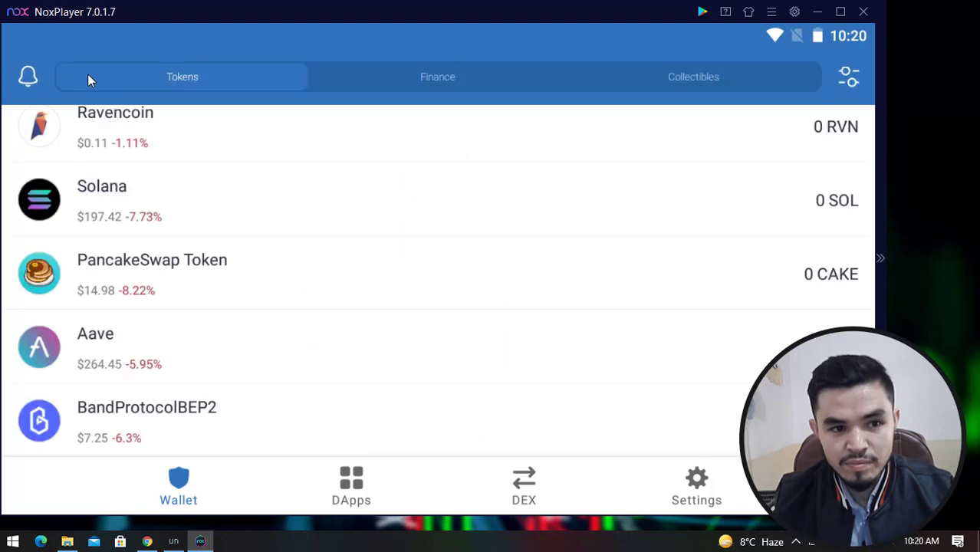
left_click(848, 78)
type("band")
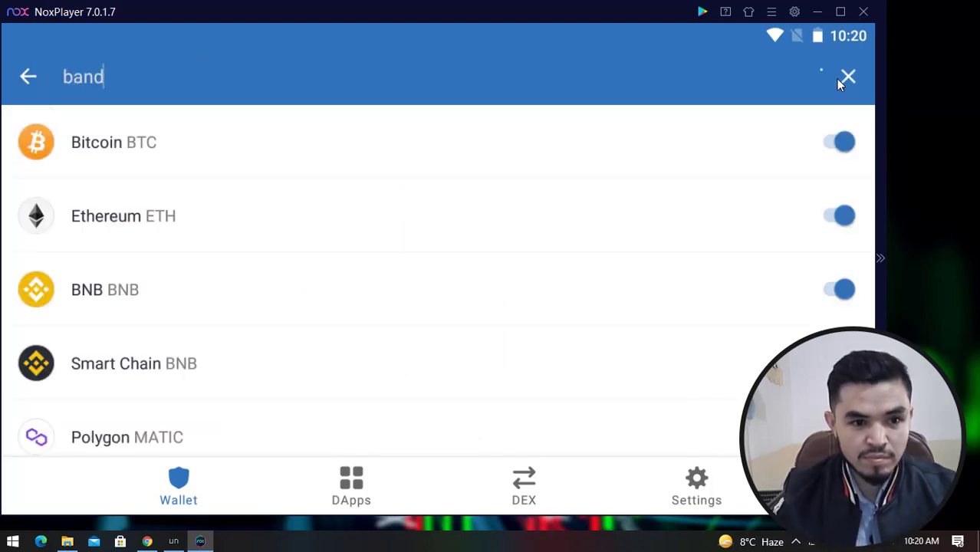
left_click(840, 217)
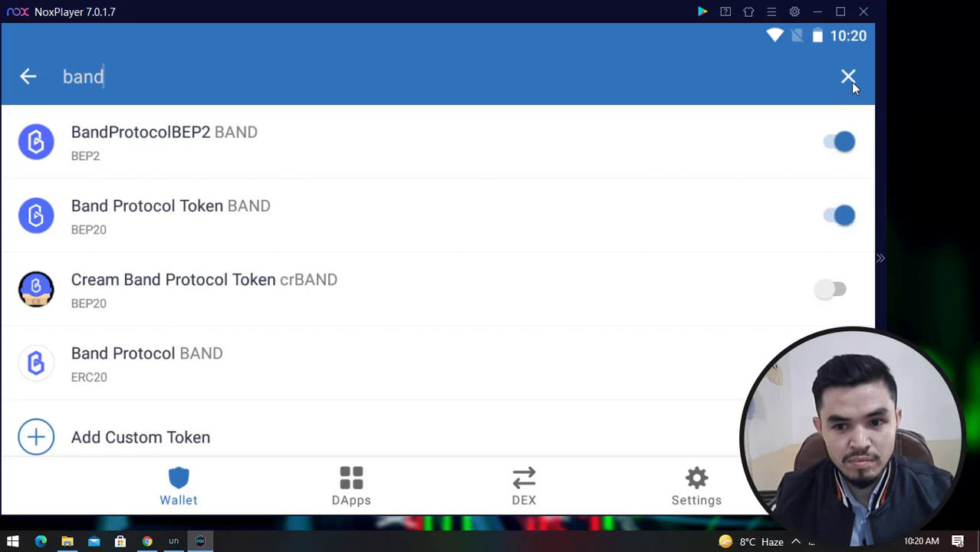
left_click(849, 78)
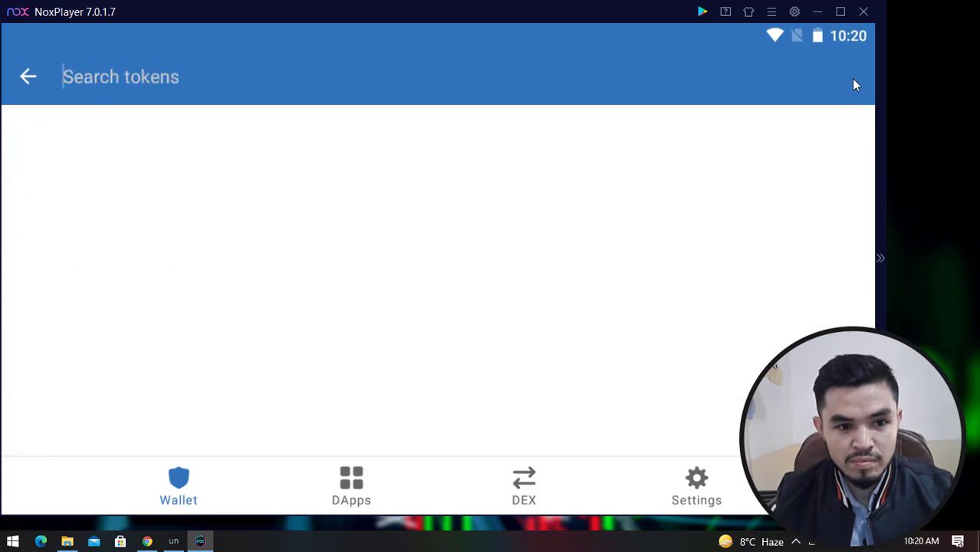
Step: Open the newly enabled Band Protocol Token (BEP20) in the wallet, copy its receive address, and minimize NoxPlayer
left_click(27, 82)
scroll(210, 374, "down", 2)
left_click(208, 415)
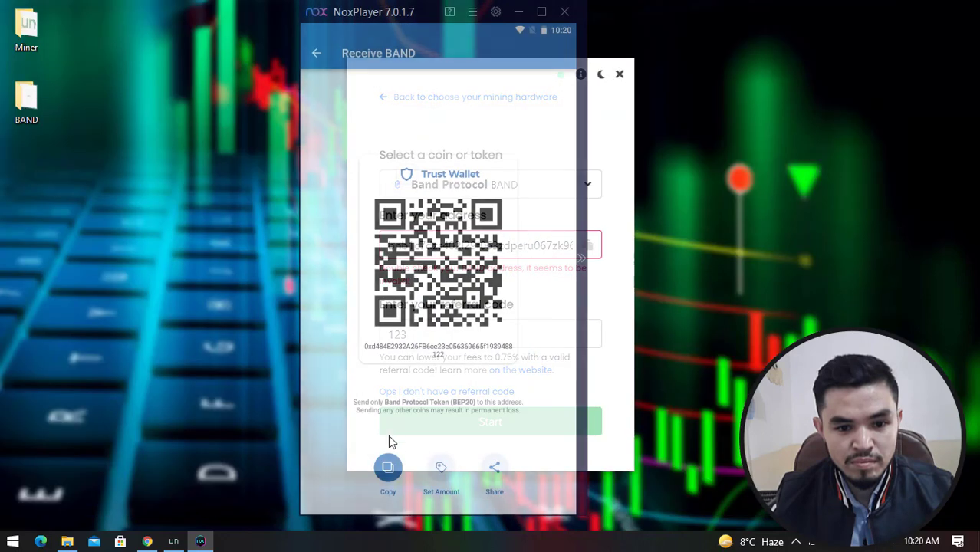
left_click(389, 464)
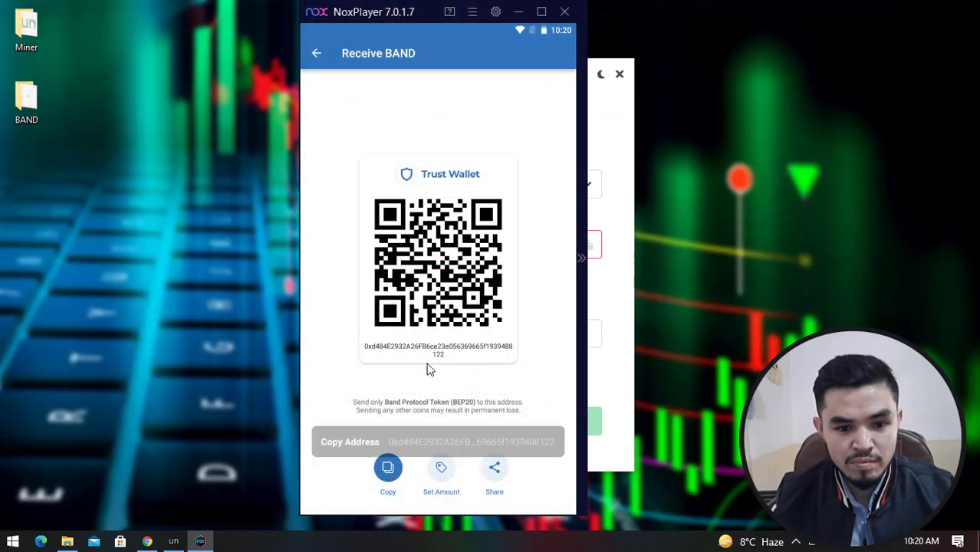
left_click(519, 12)
Step: Replace the miner's BAND payout address with the copied BEP20 wallet address
double_click(512, 234)
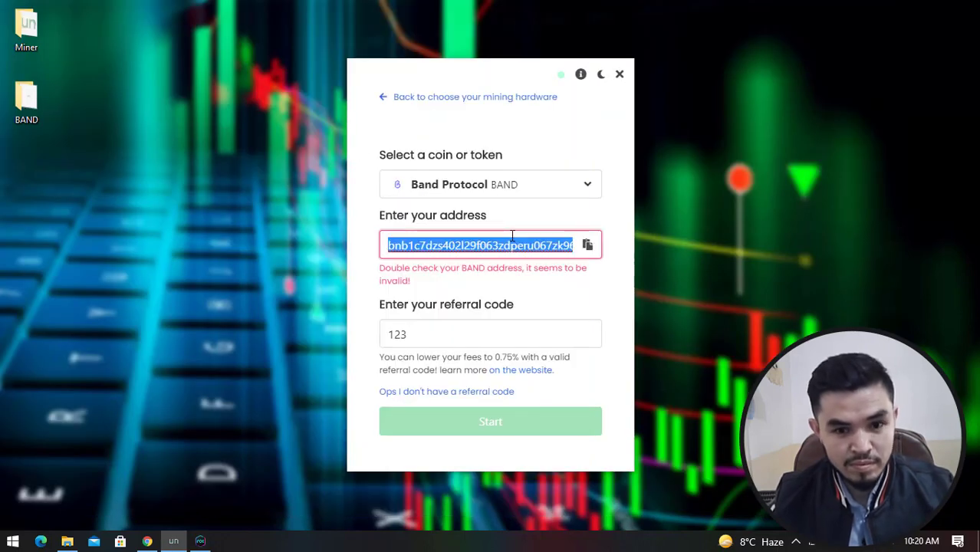
key("ctrl+v")
left_click(591, 289)
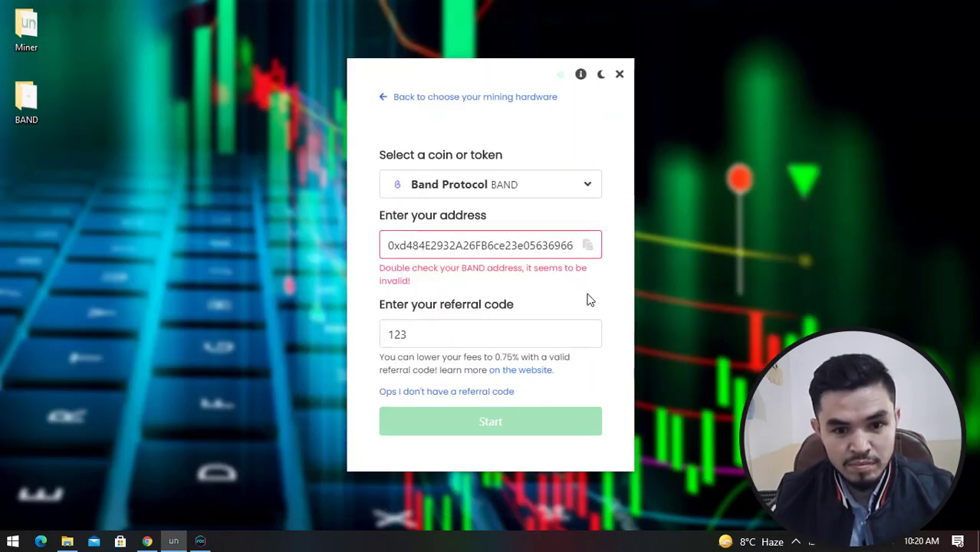
triple_click(491, 270)
left_click(429, 332)
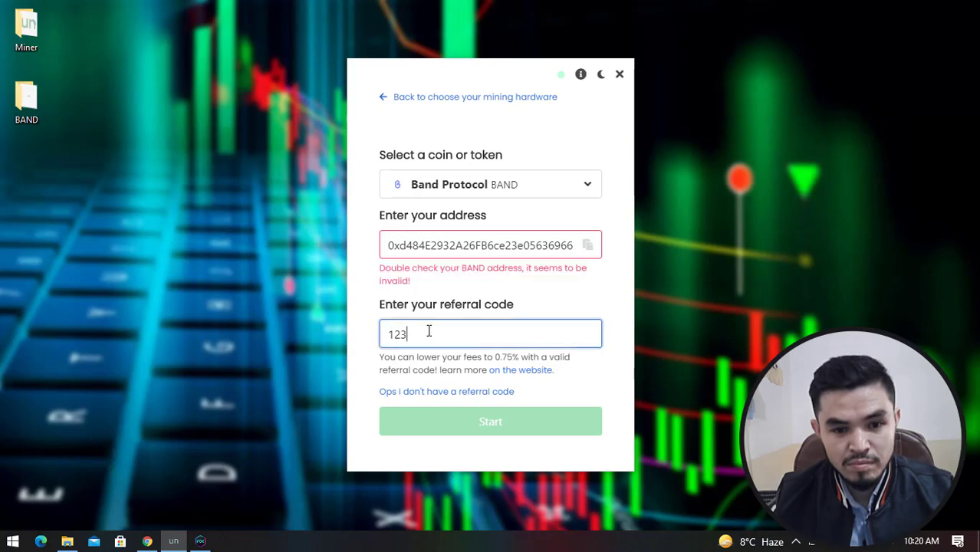
double_click(490, 244)
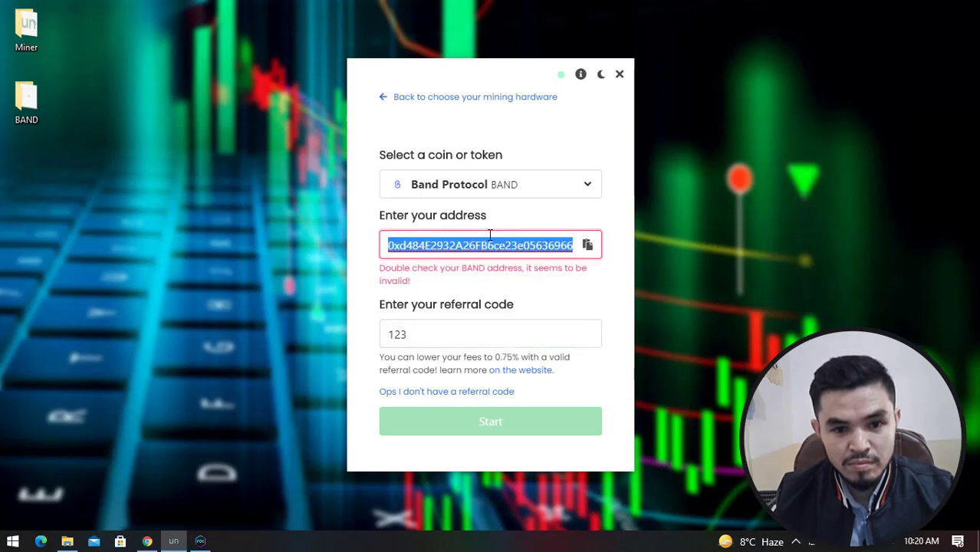
Step: Return to NoxPlayer, copy the BEP20 receive address again, and paste it over the miner's payout address
left_click(175, 541)
left_click(148, 542)
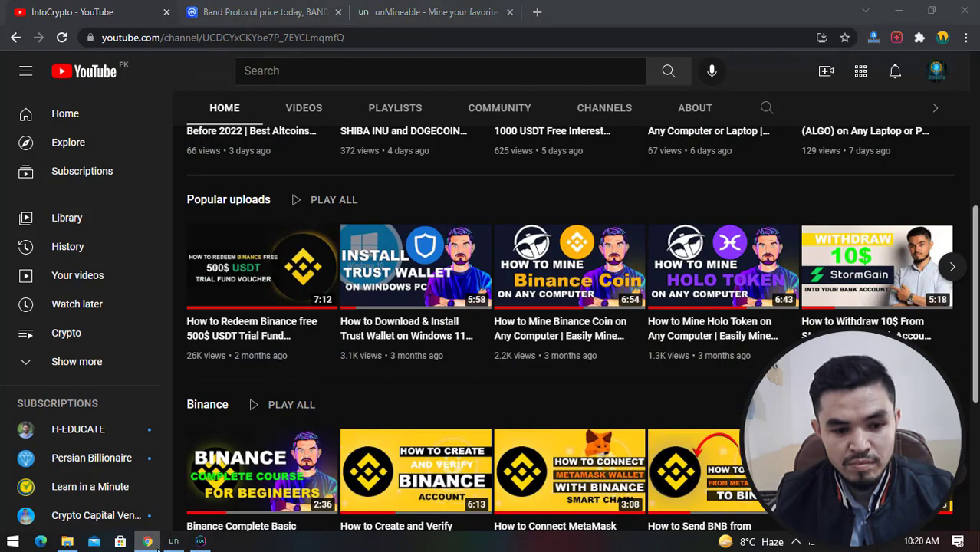
left_click(148, 542)
left_click(174, 541)
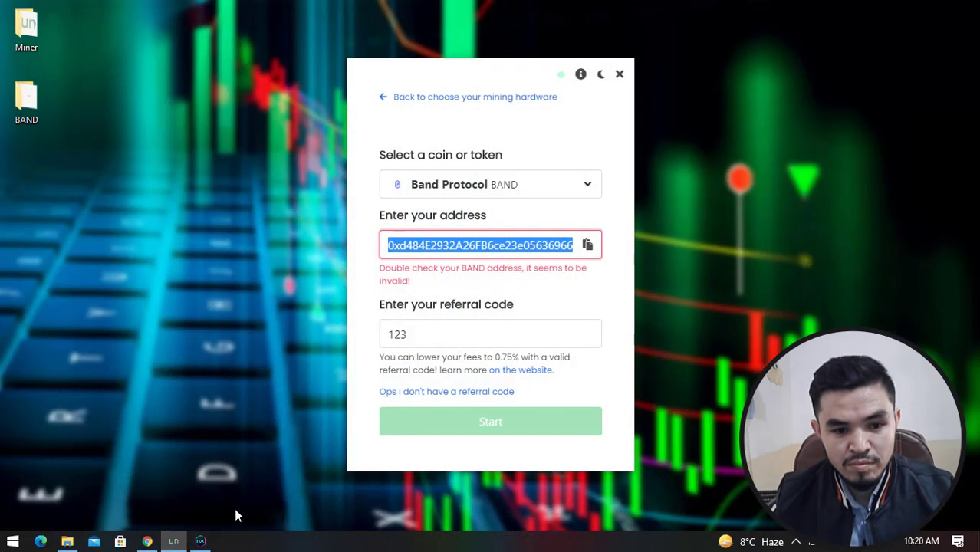
left_click(200, 541)
left_click(388, 467)
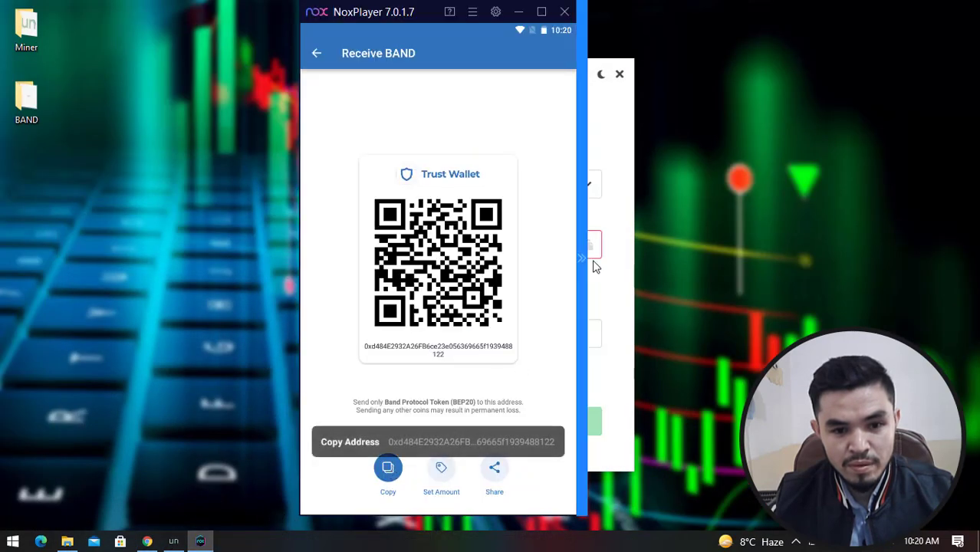
left_click(614, 207)
double_click(505, 256)
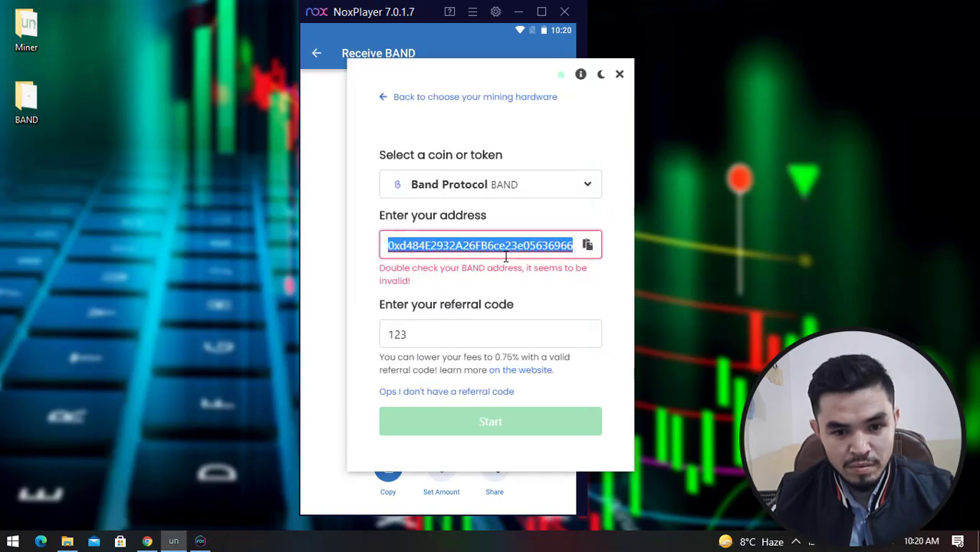
key("ctrl+v")
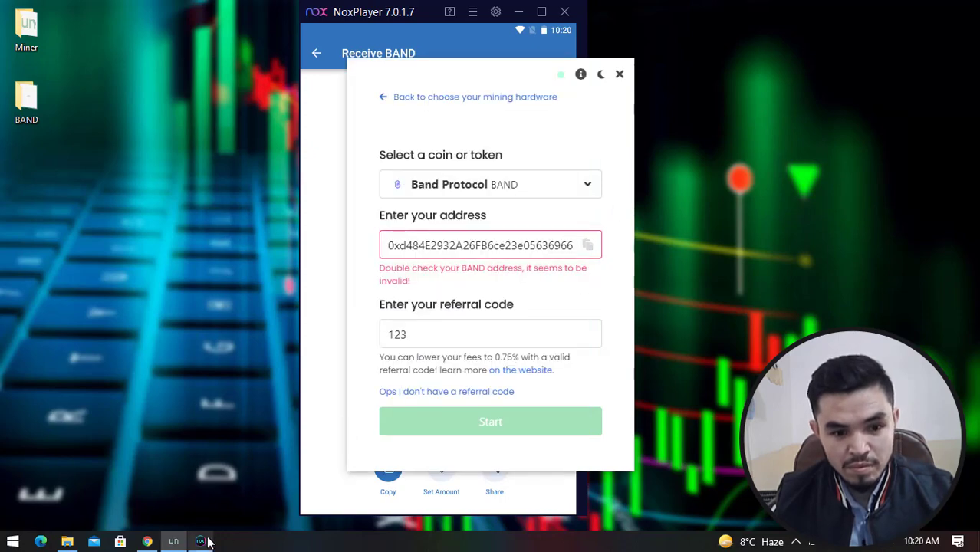
Step: Return to Trust Wallet, search the tokens for band, enable Band Protocol (ERC20), and go back to the token list
left_click(201, 541)
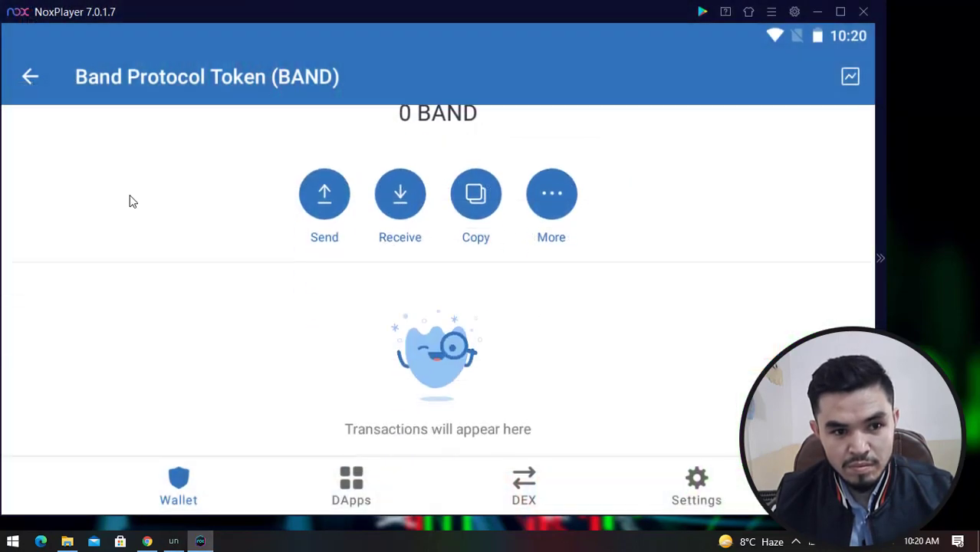
left_click_drag(129, 199, 46, 91)
left_click(31, 78)
scroll(199, 237, "up", 3)
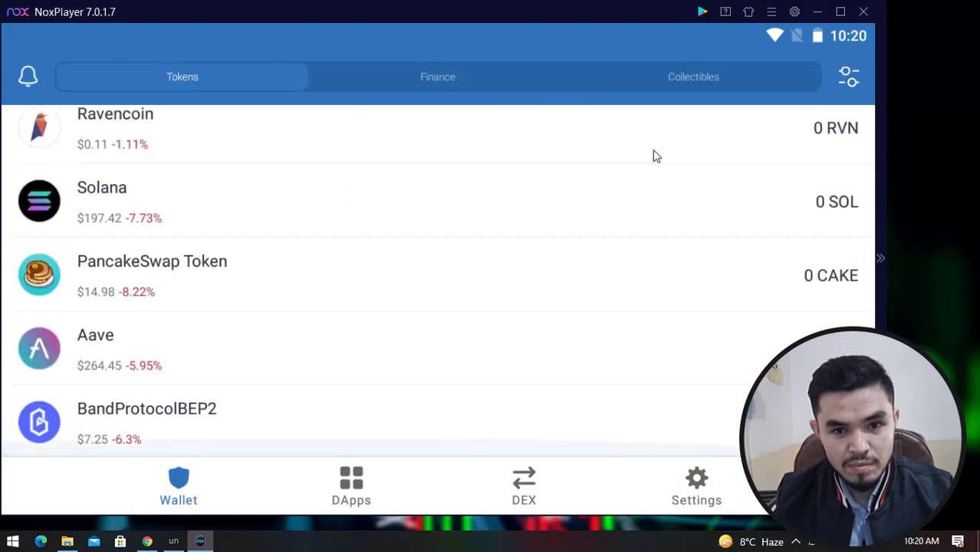
left_click(853, 79)
type("band")
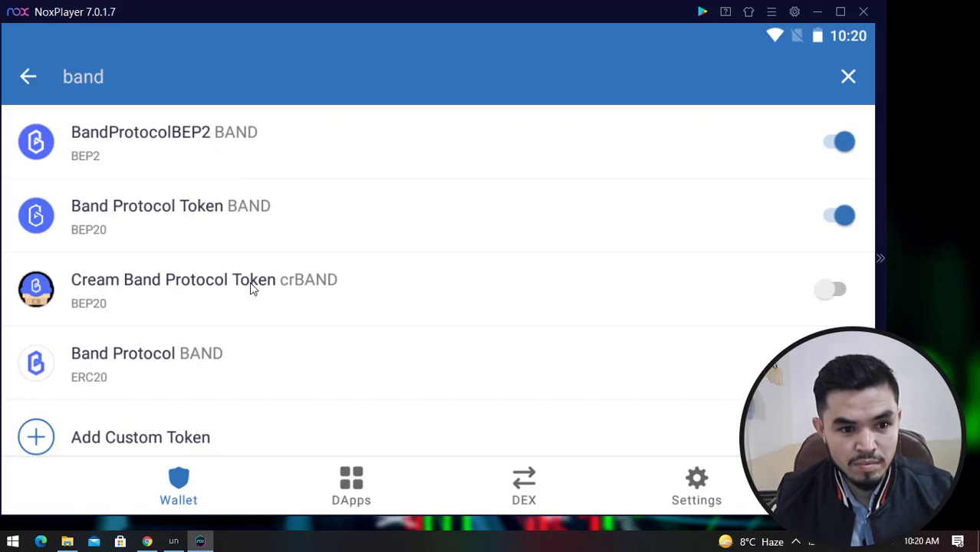
left_click(848, 77)
left_click(32, 79)
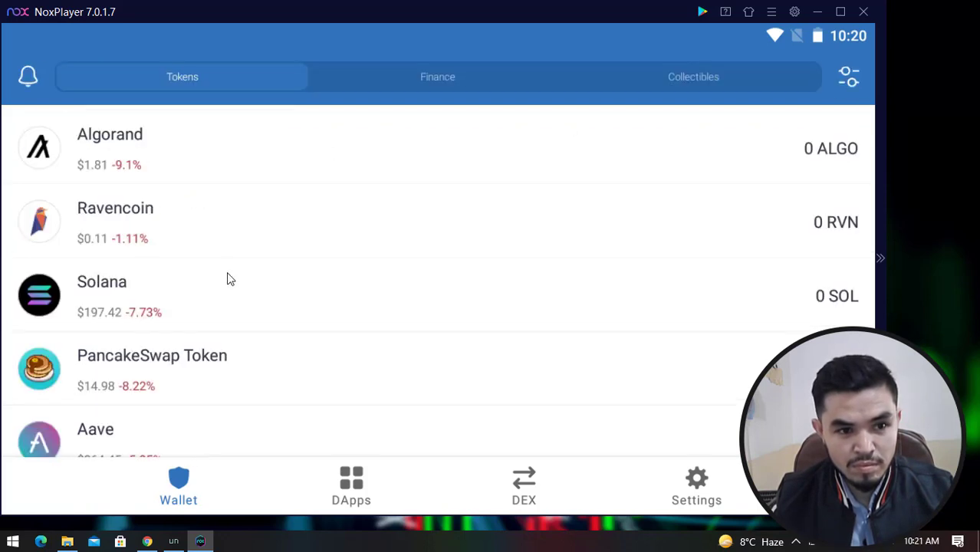
Step: Open the Band Protocol (ERC20) token in the wallet and copy its receive address
scroll(227, 277, "down", 5)
left_click(202, 428)
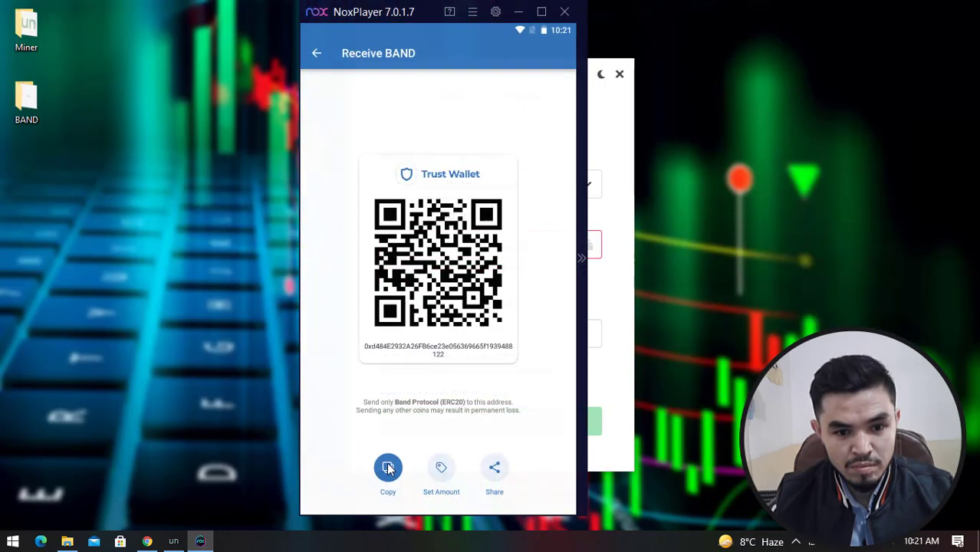
left_click(388, 468)
Step: Replace the miner's payout address with the copied ERC20 wallet address and minimize NoxPlayer
left_click(606, 121)
triple_click(520, 239)
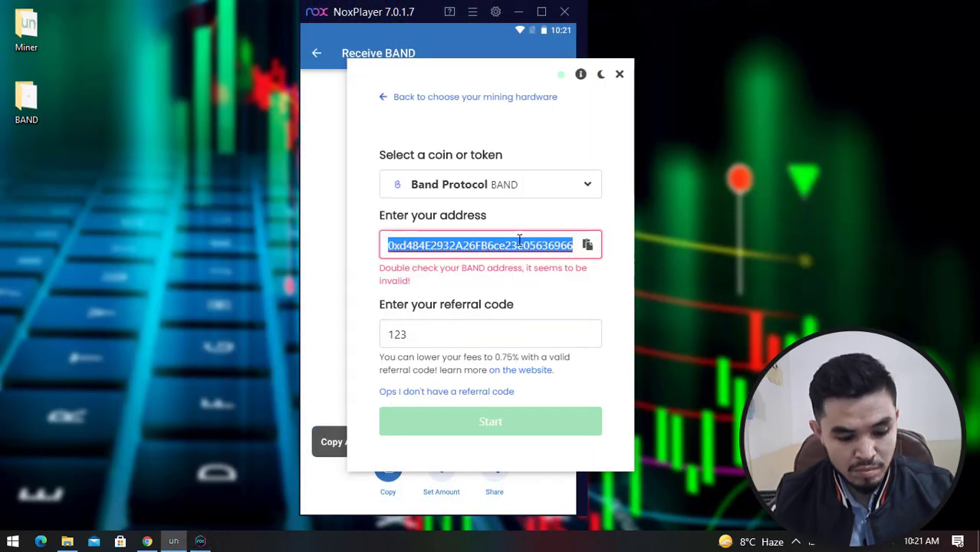
key("ctrl+v")
left_click(601, 218)
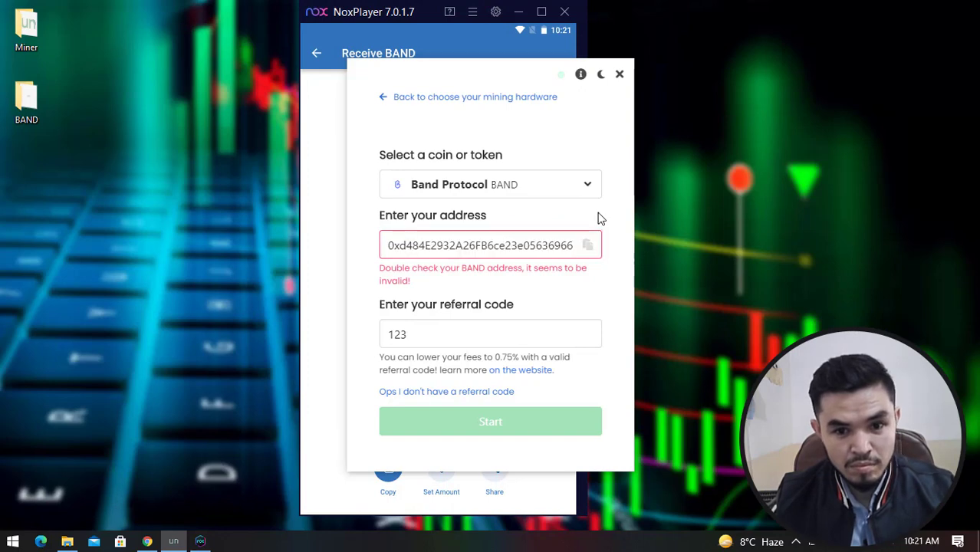
left_click(519, 12)
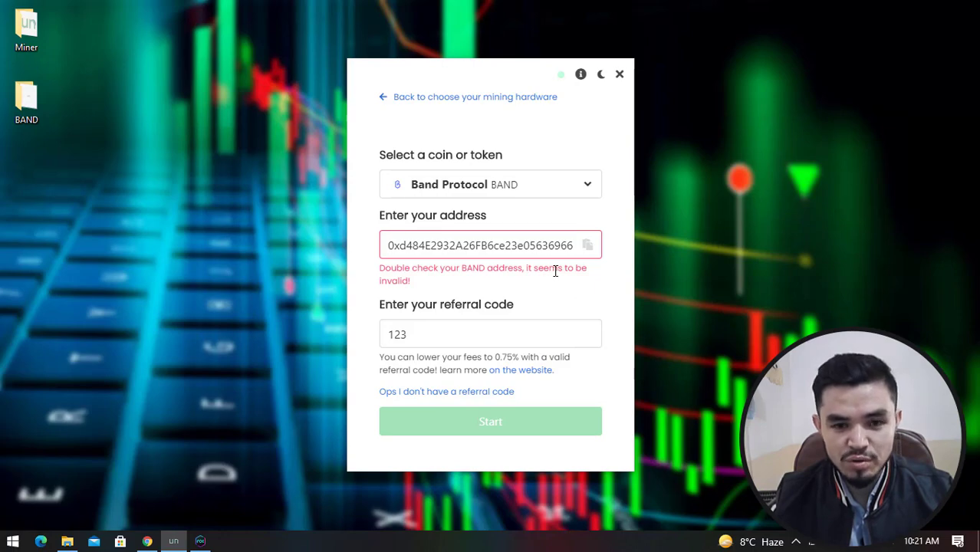
Step: Switch to Chrome, open Binance's BAND deposit page on the BAND network in a new tab, and copy the deposit address
left_click(146, 542)
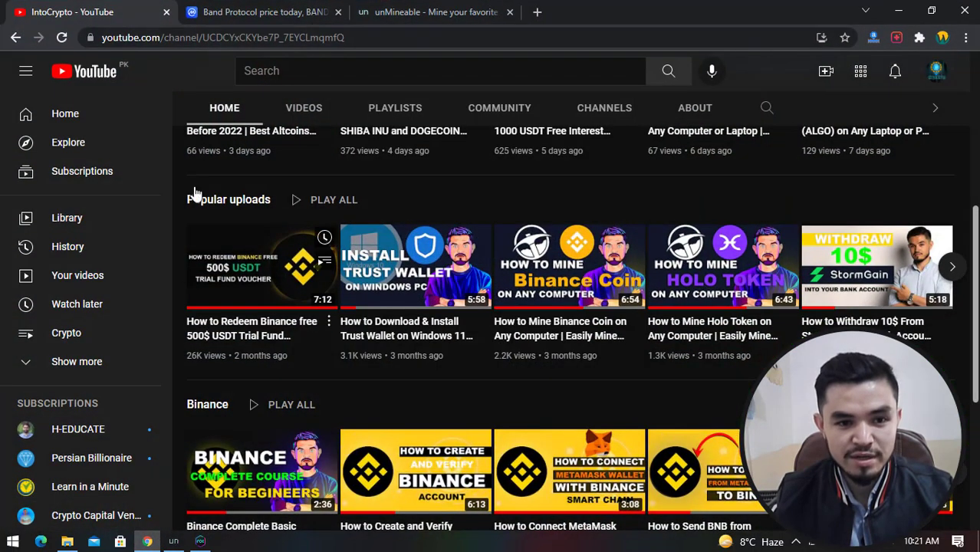
left_click(535, 11)
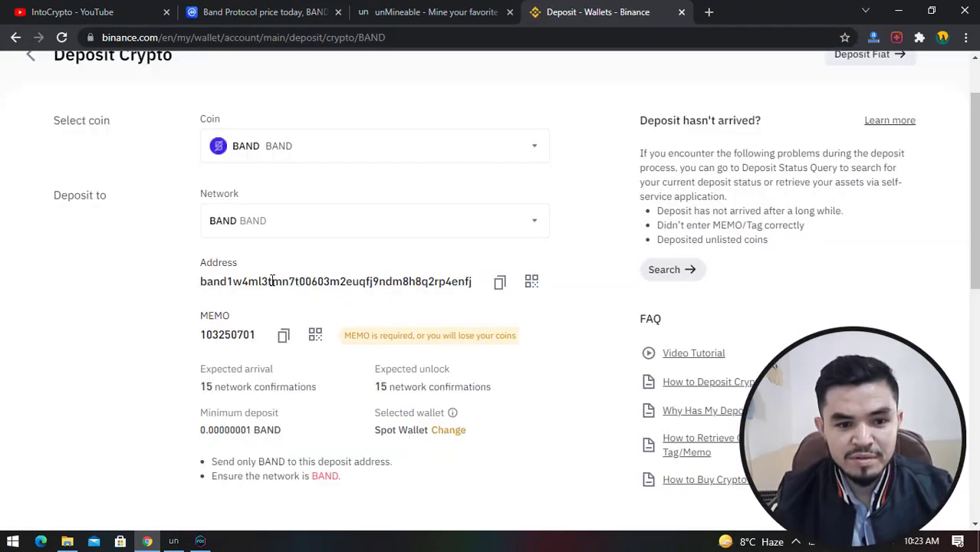
left_click(498, 284)
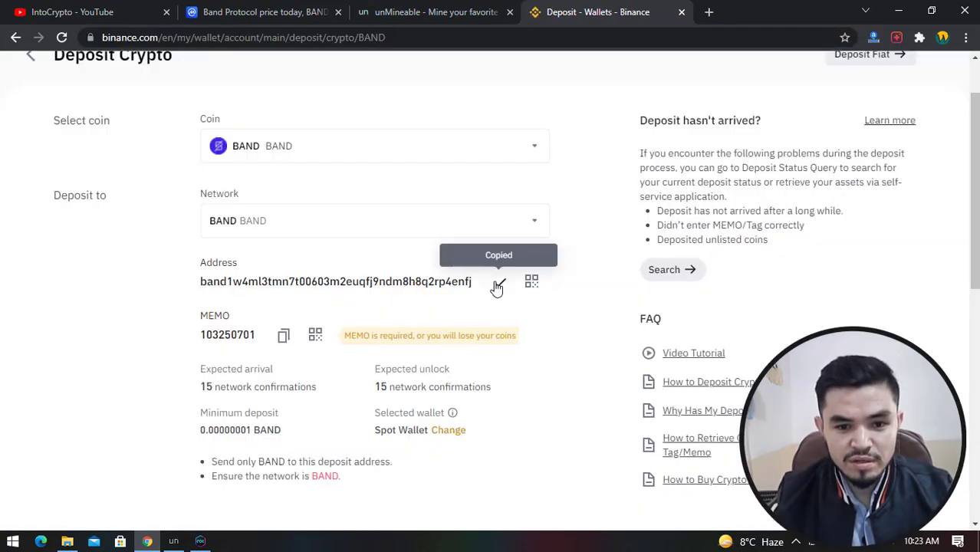
Step: Return to the miner, replace the payout address with the copied Binance BAND deposit address, and start mining
left_click(153, 543)
double_click(422, 243)
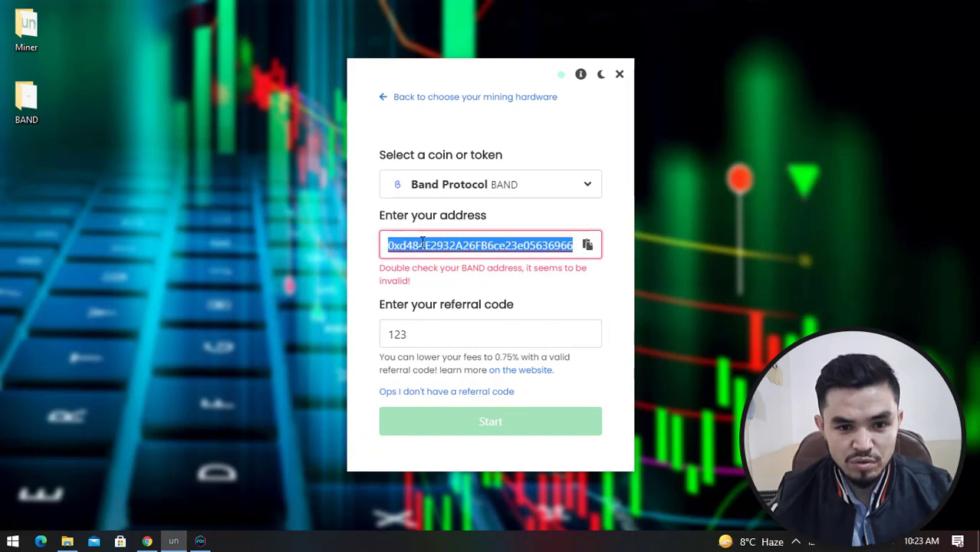
key("ctrl+v")
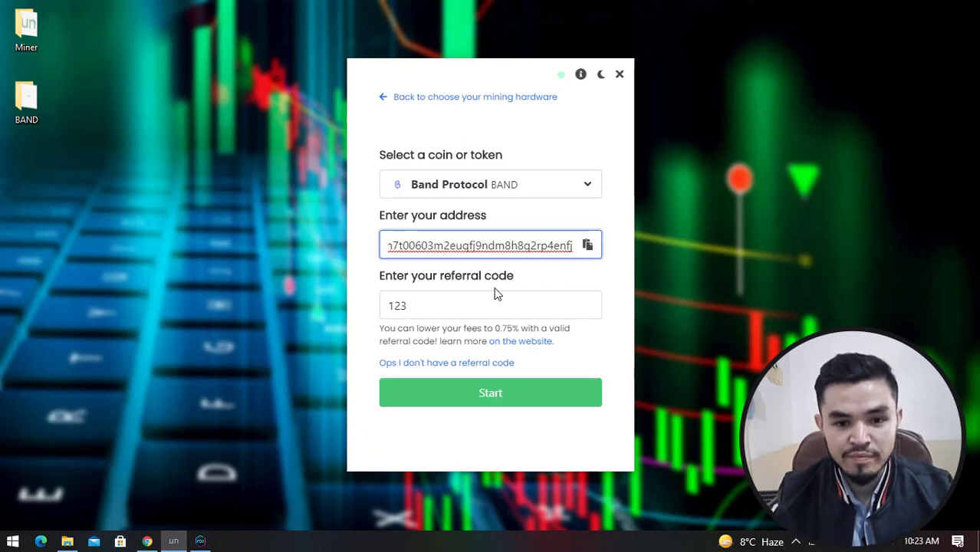
left_click(600, 291)
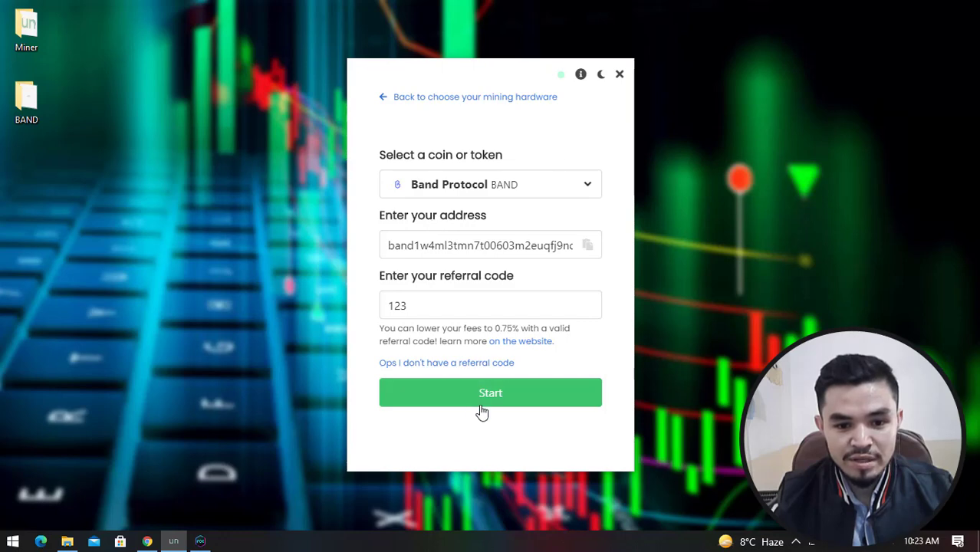
left_click(563, 405)
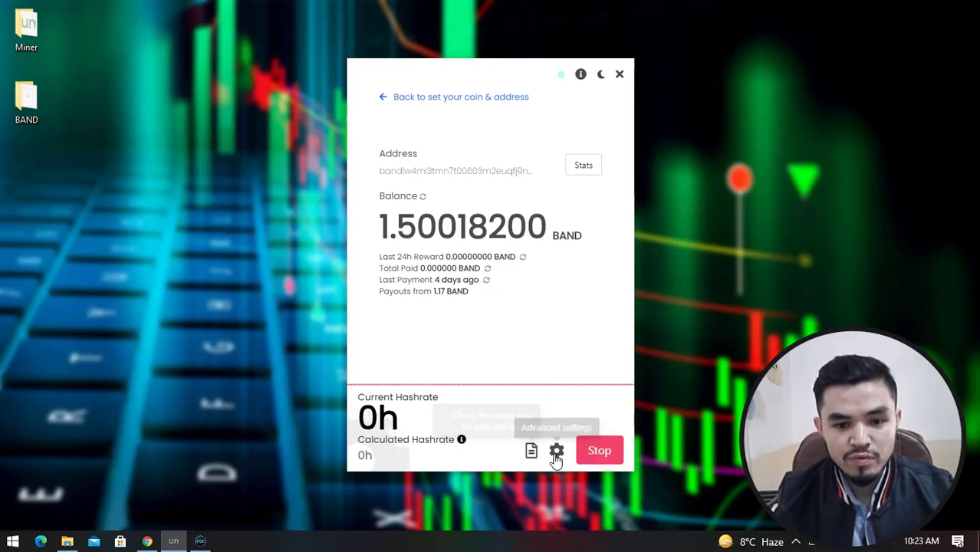
Step: Review the miner's advanced settings for mining intensity, worker name, referral code and automatic start, and close them without saving
left_click(557, 451)
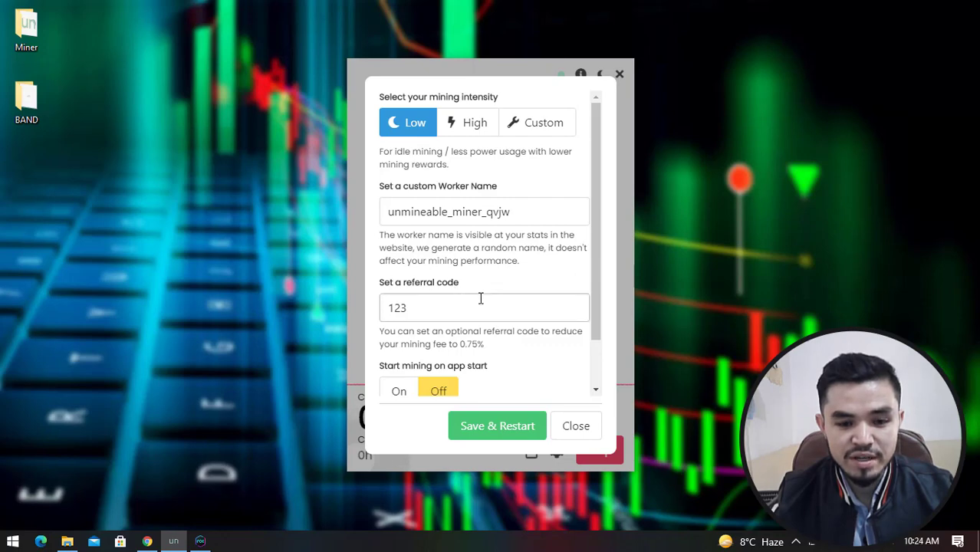
scroll(499, 318, "down", 2)
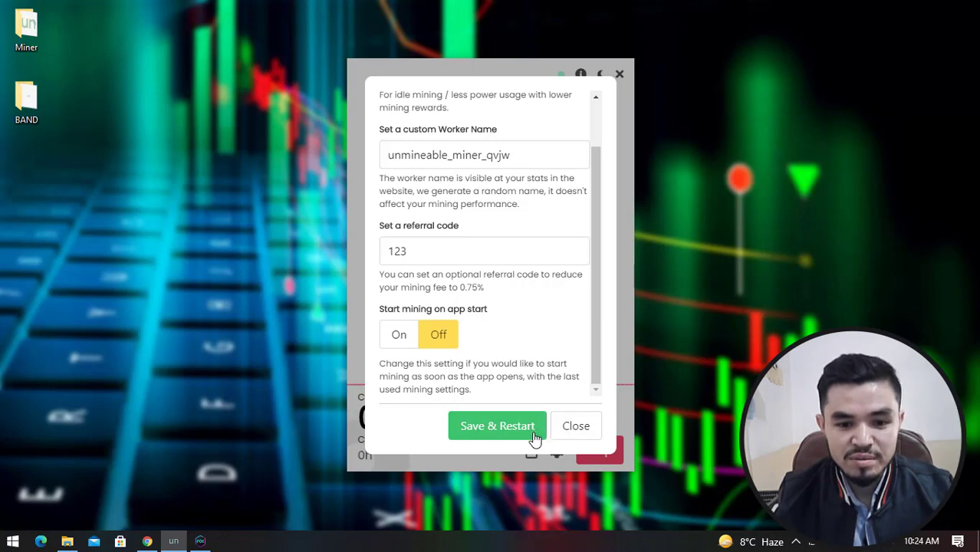
left_click(576, 432)
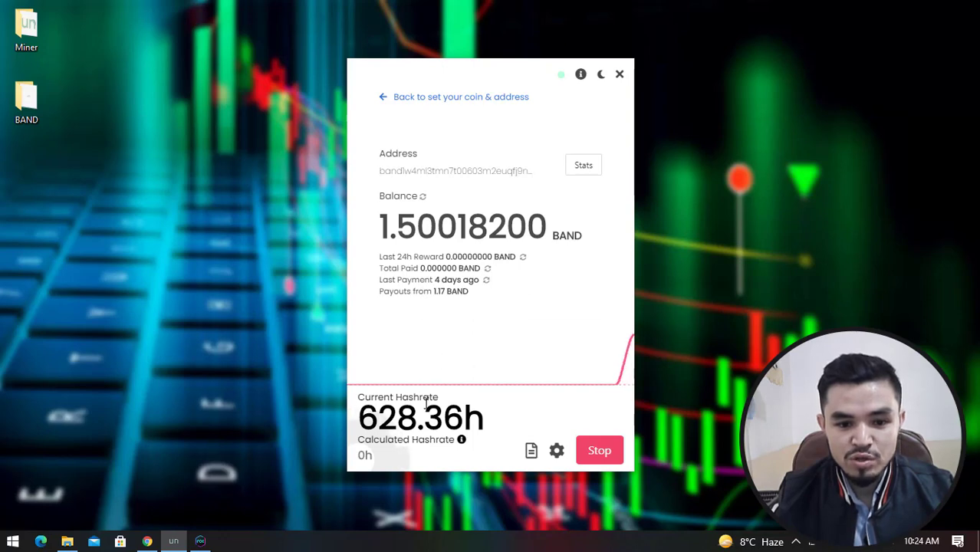
Step: Examine the miner's current hashrate reading
left_click_drag(420, 418, 394, 418)
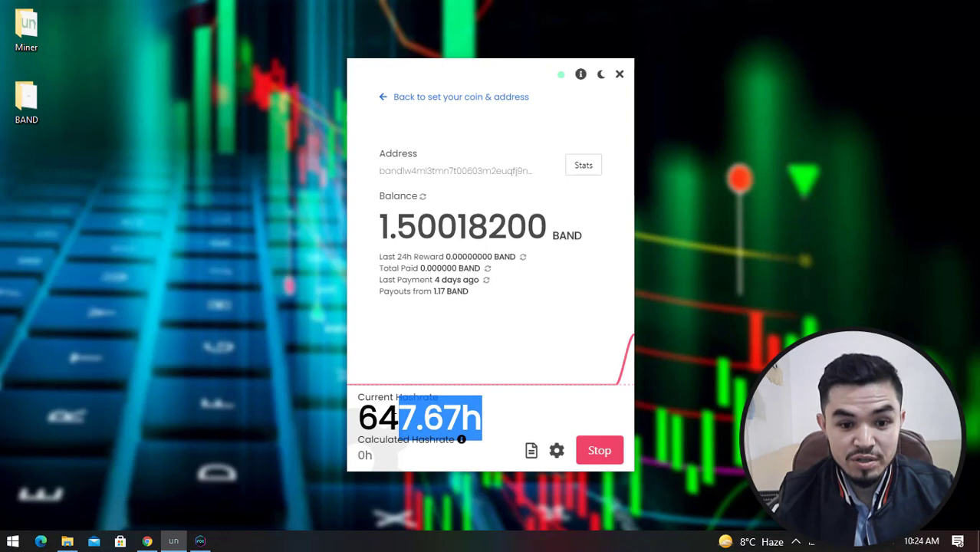
double_click(392, 418)
left_click(393, 418)
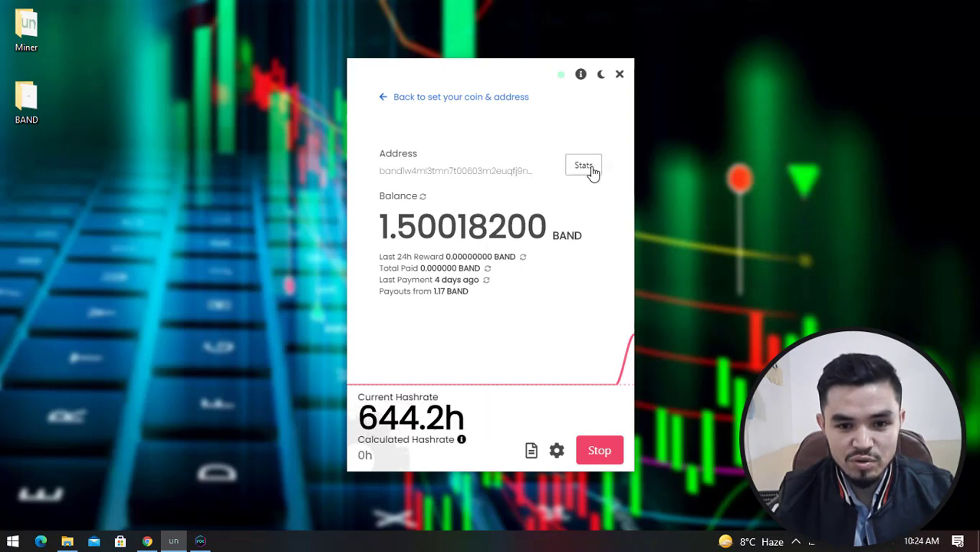